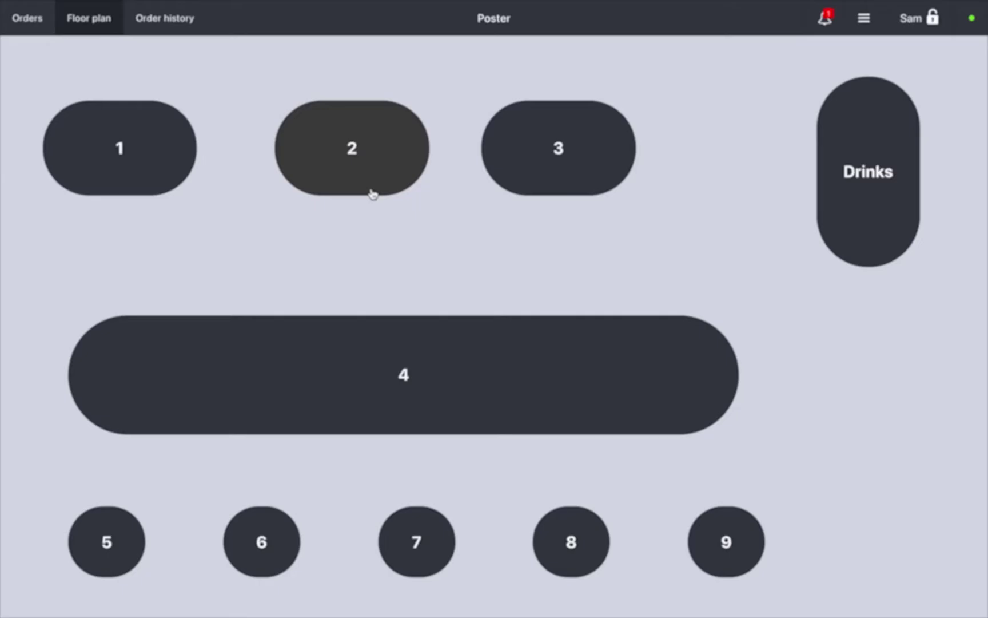
# Seat one guest at table 2 and add Shrimp Pasta, Carbonara, Neapolitan and a 30 cm Margherita.
pyautogui.click(370, 192)
pyautogui.click(363, 221)
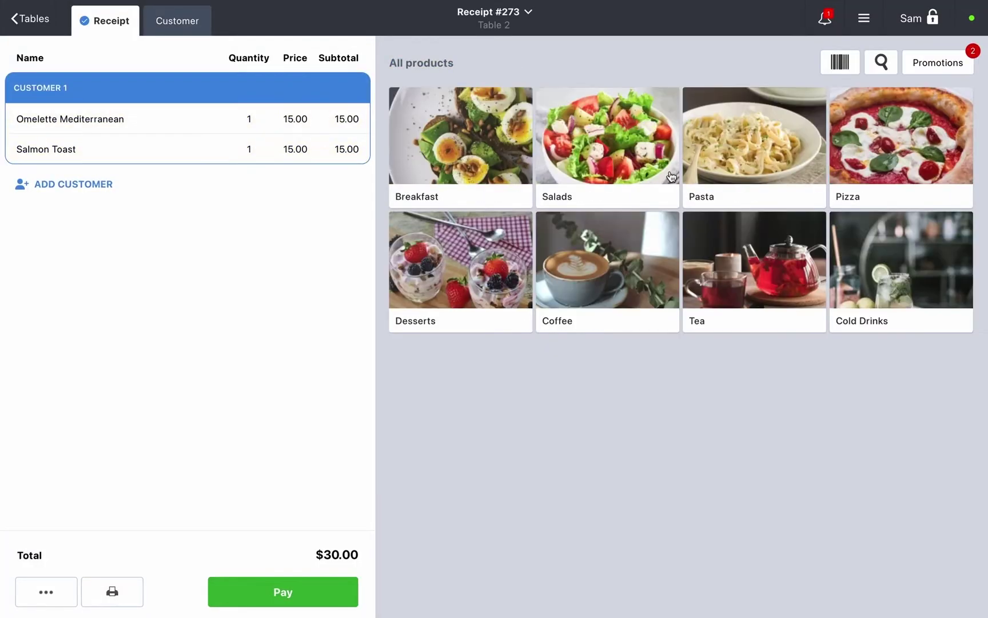
pyautogui.click(686, 172)
pyautogui.click(686, 172)
pyautogui.click(461, 143)
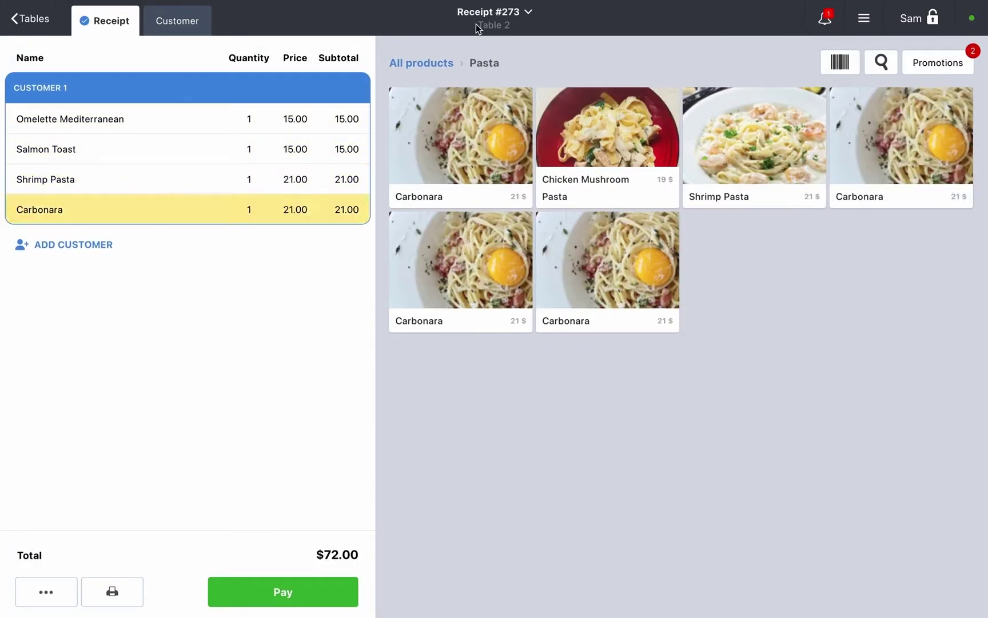
pyautogui.click(418, 63)
pyautogui.click(901, 147)
pyautogui.click(608, 147)
pyautogui.click(518, 151)
pyautogui.click(652, 436)
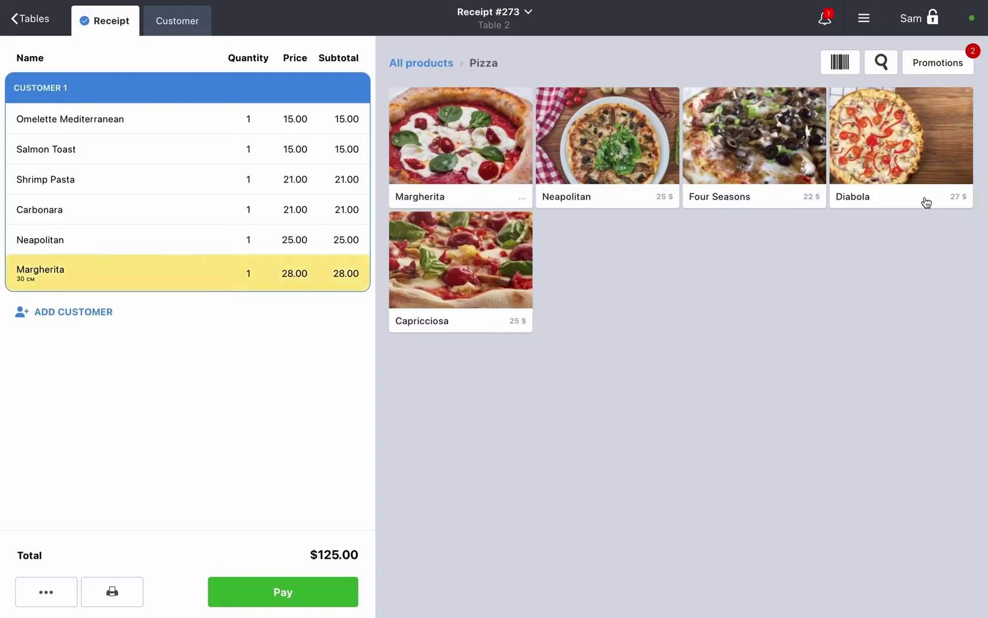
# Apply the drink-for-toast/omelette and Bowl promotions, then send the order ticket to the stations.
pyautogui.click(966, 67)
pyautogui.click(358, 183)
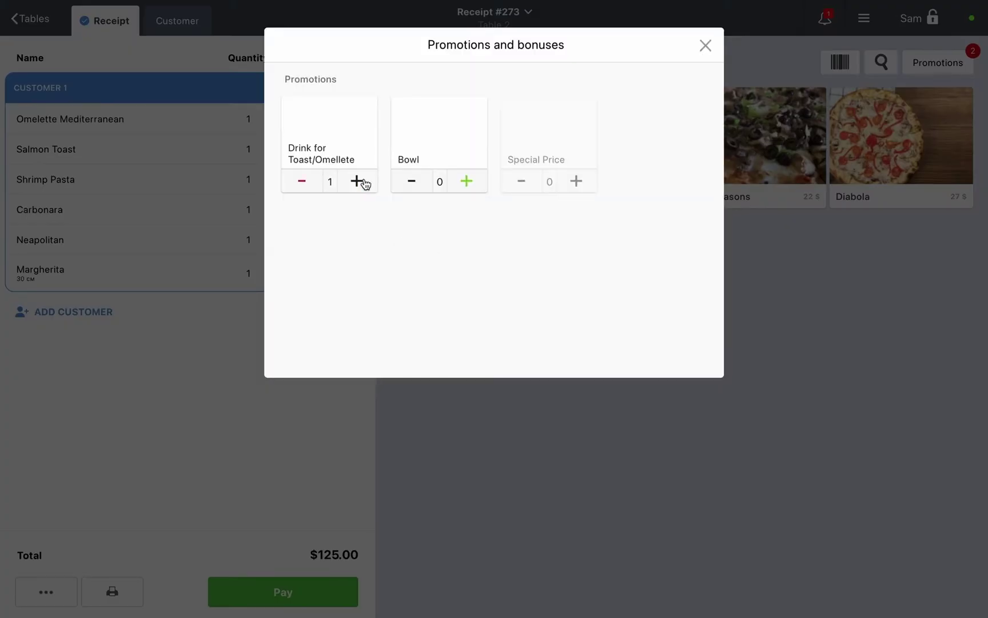
pyautogui.click(468, 189)
pyautogui.click(343, 521)
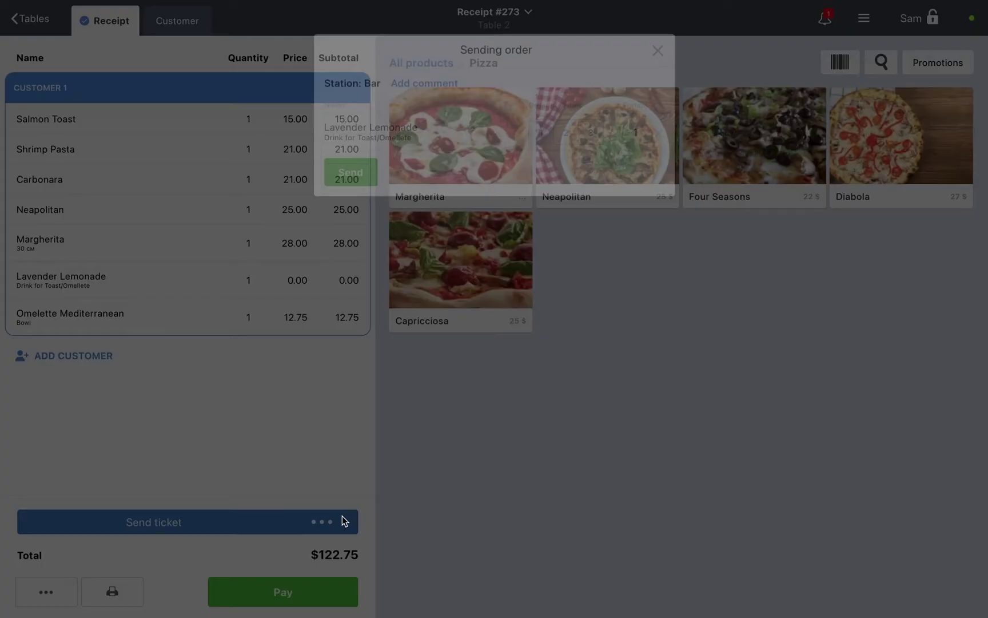
pyautogui.click(669, 46)
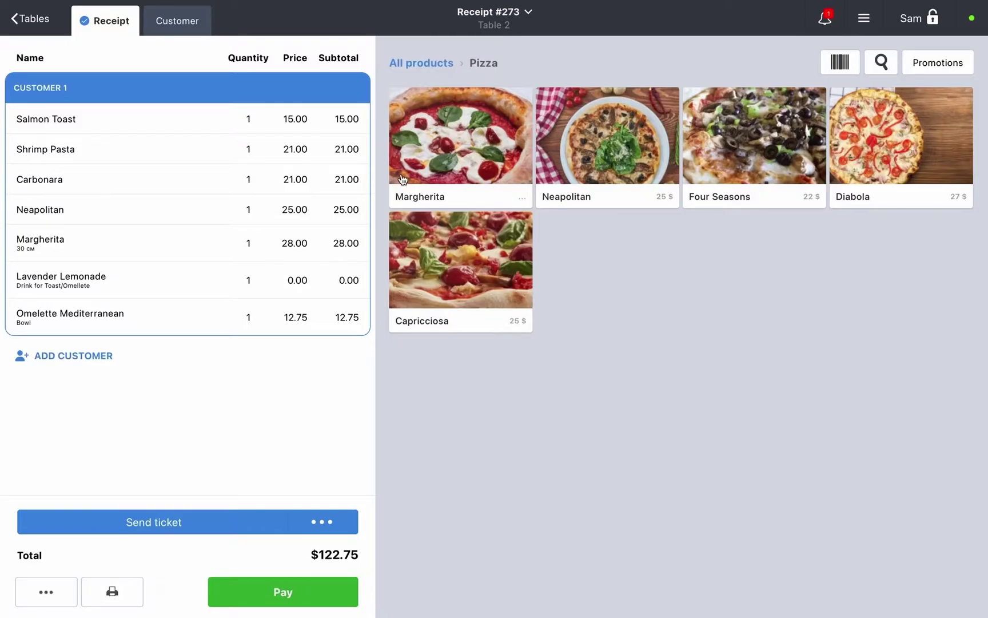
# Explore the receipt's more-actions menu, trying the comment option and the waiters list.
pyautogui.click(38, 598)
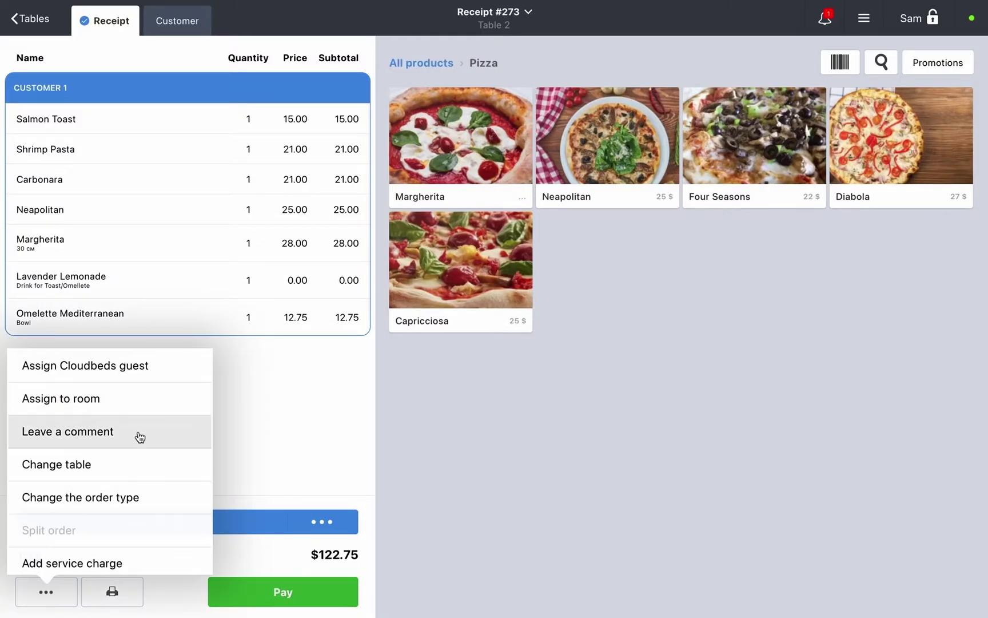
pyautogui.click(139, 437)
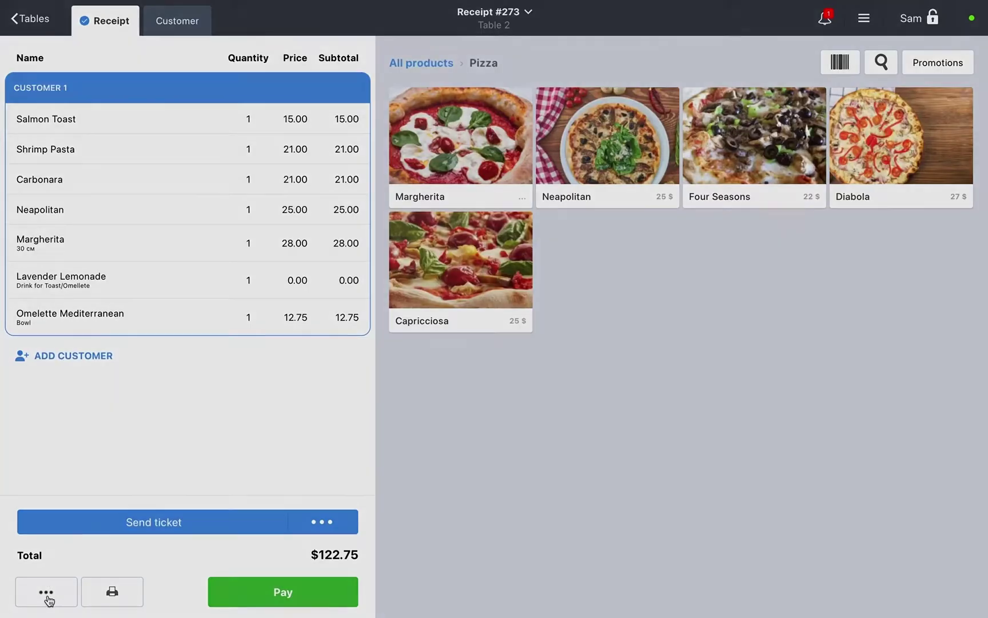
pyautogui.click(46, 592)
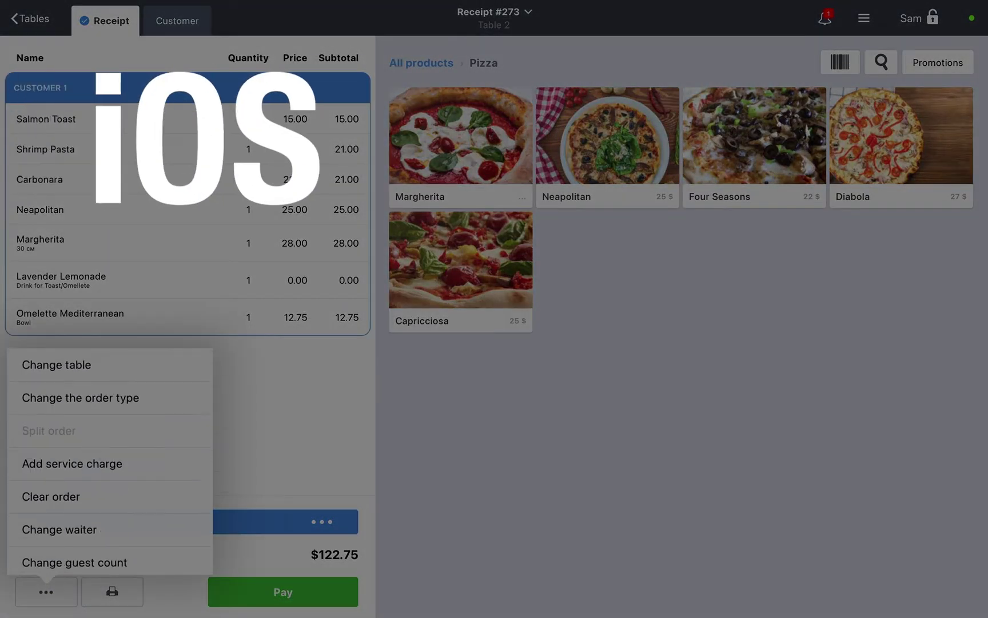
pyautogui.click(80, 521)
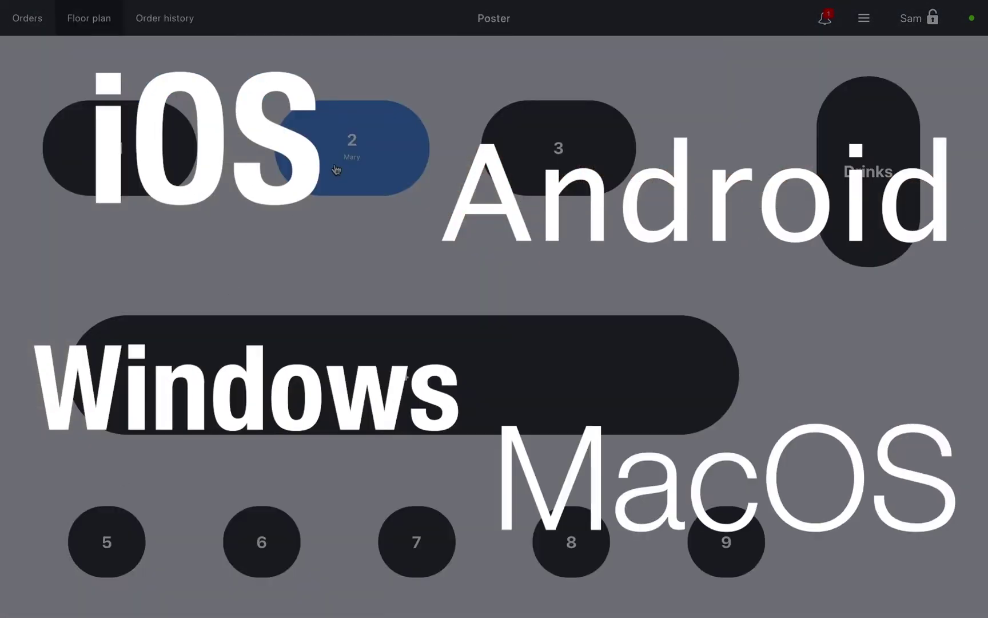
# Reopen table 2's receipt and change its number of guests.
pyautogui.click(337, 169)
pyautogui.click(46, 592)
pyautogui.click(81, 572)
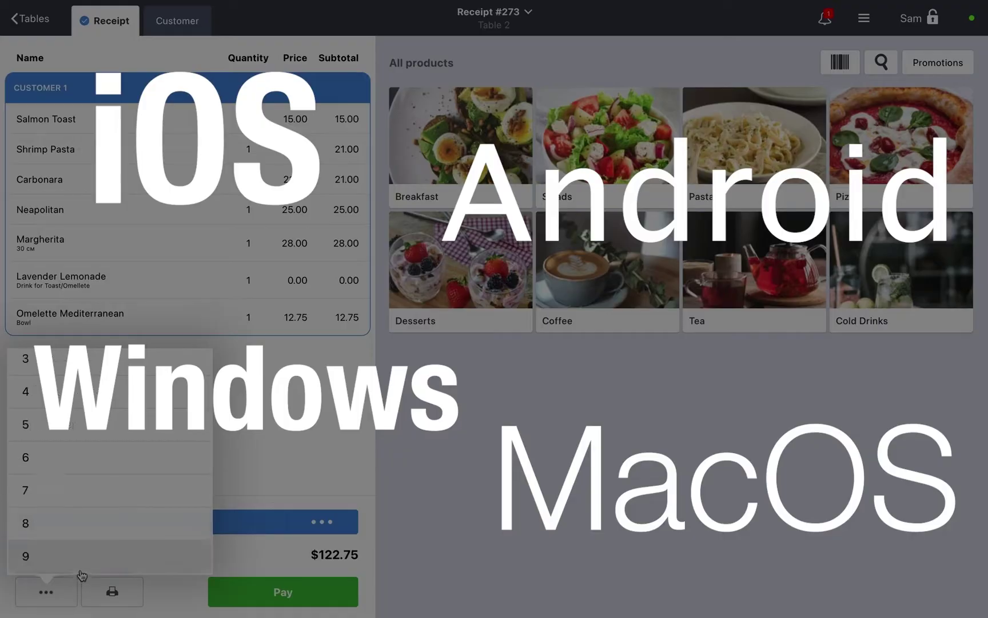
pyautogui.scroll(3, 82, 572)
pyautogui.click(93, 435)
# Try assigning a hotel guest, dismiss the expired-access notice, and view customers' details from the customer list.
pyautogui.click(46, 592)
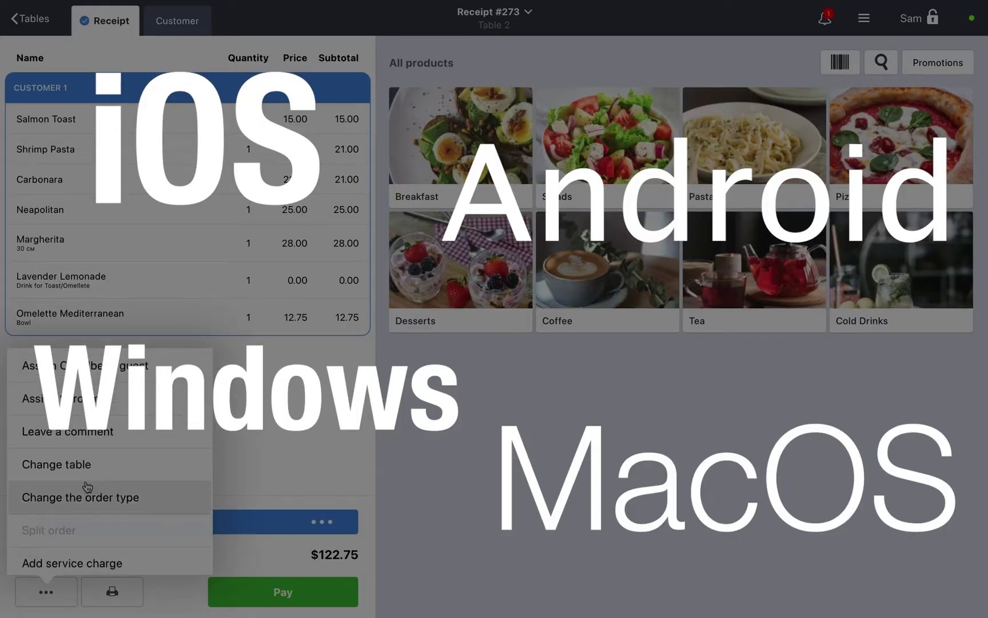
pyautogui.click(126, 373)
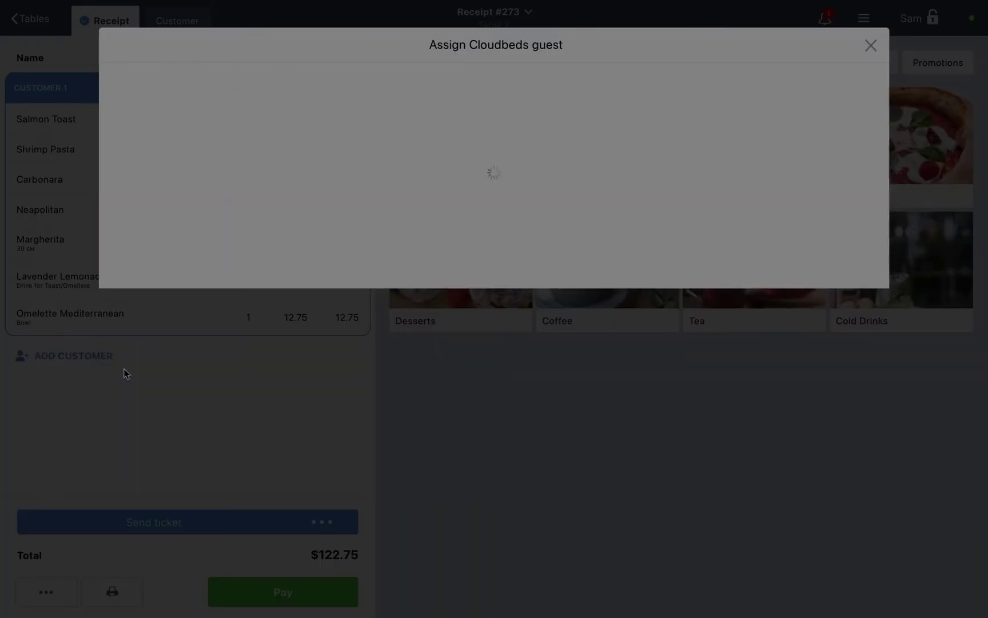
pyautogui.click(870, 45)
pyautogui.click(179, 23)
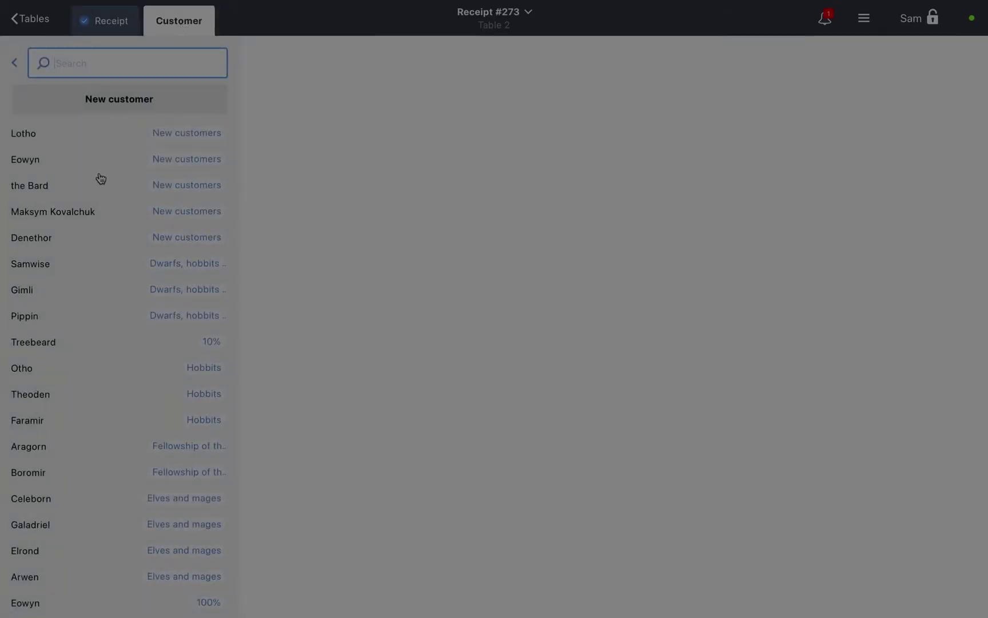
pyautogui.click(100, 178)
pyautogui.click(72, 220)
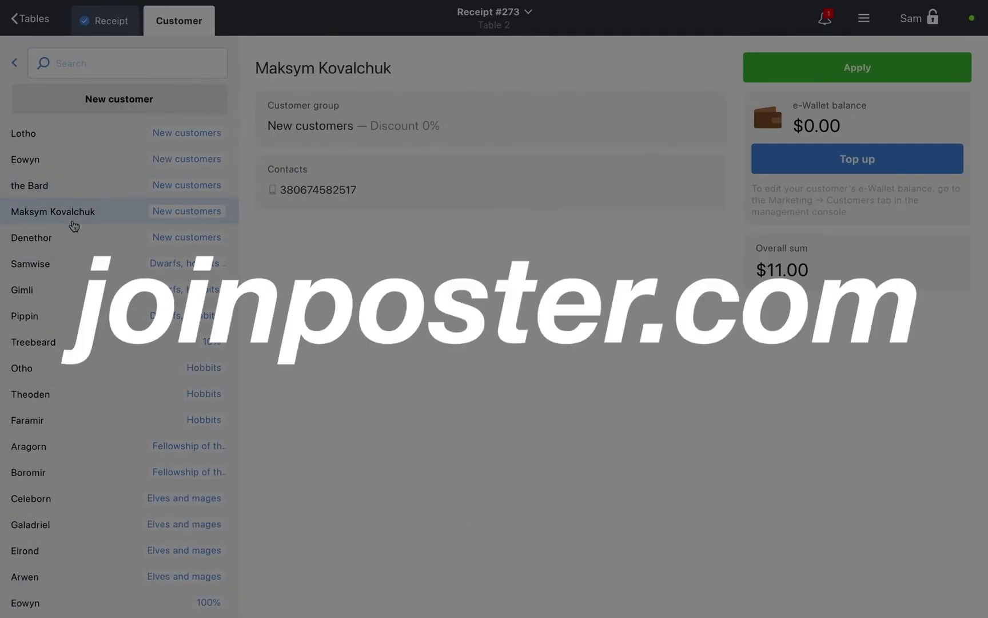
# View one more customer, then open Menu > Dishes and the product and dish categories.
pyautogui.click(49, 325)
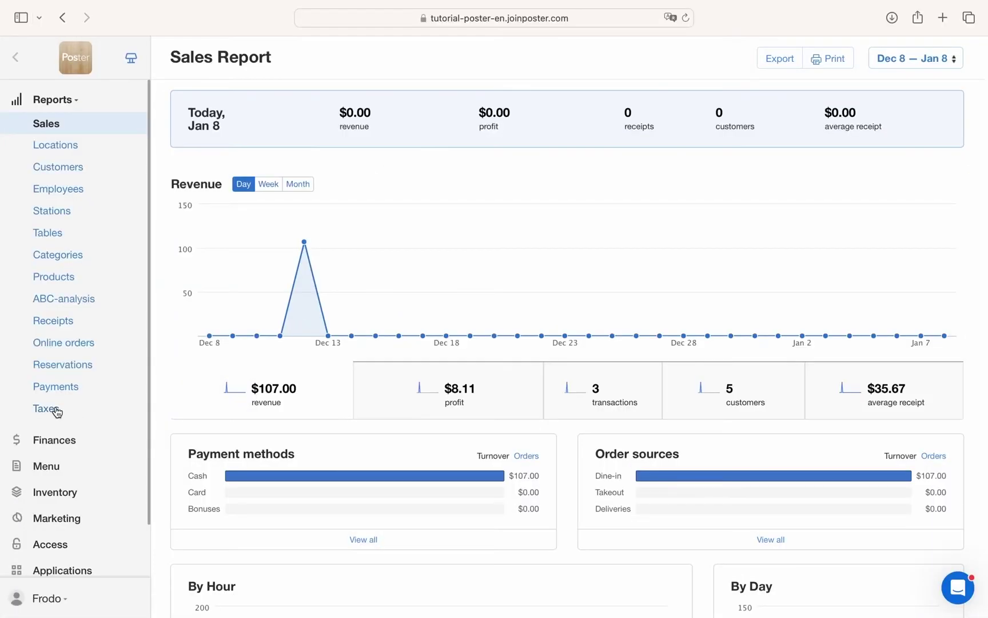
pyautogui.click(62, 467)
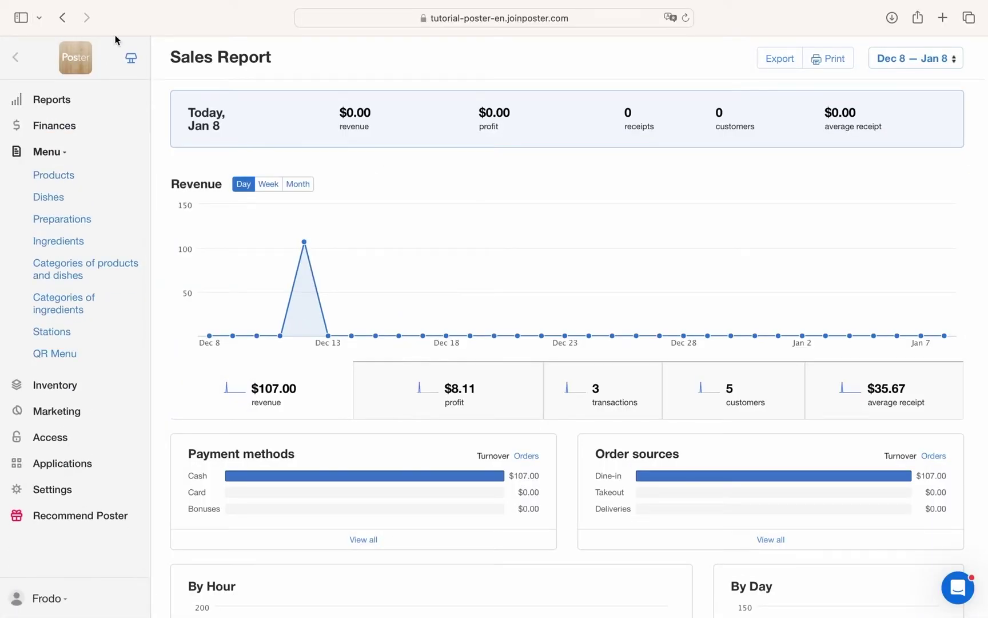
pyautogui.click(41, 205)
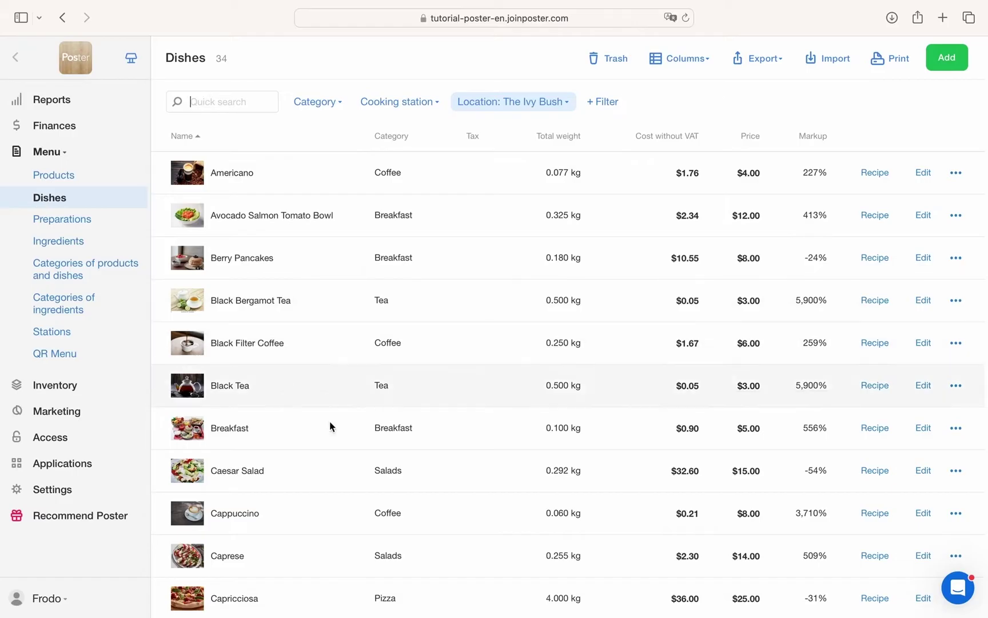
pyautogui.scroll(-5, 350, 445)
pyautogui.scroll(5, 350, 445)
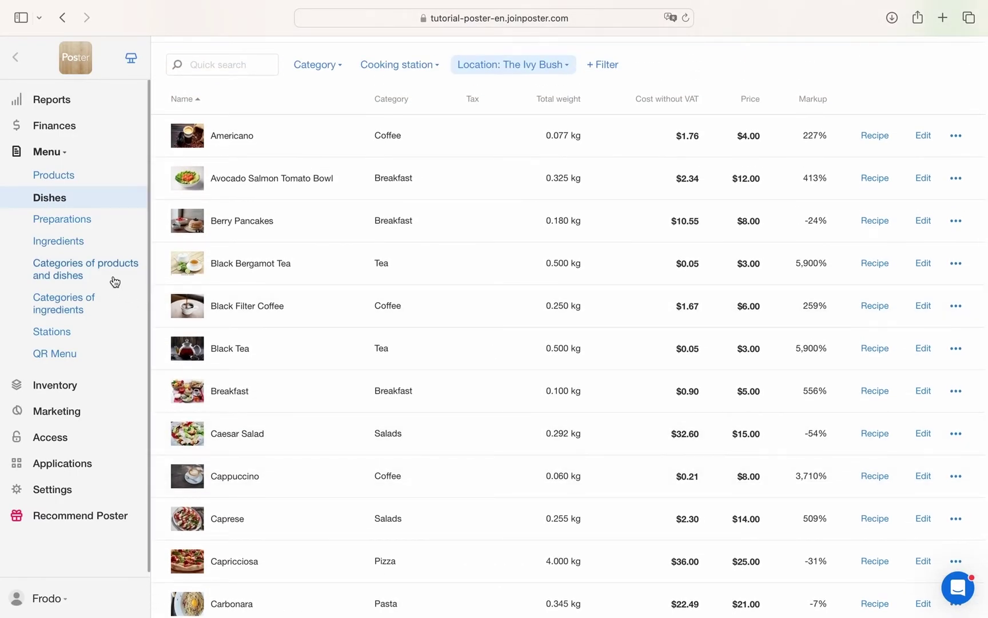
pyautogui.click(113, 280)
pyautogui.scroll(-3, 311, 461)
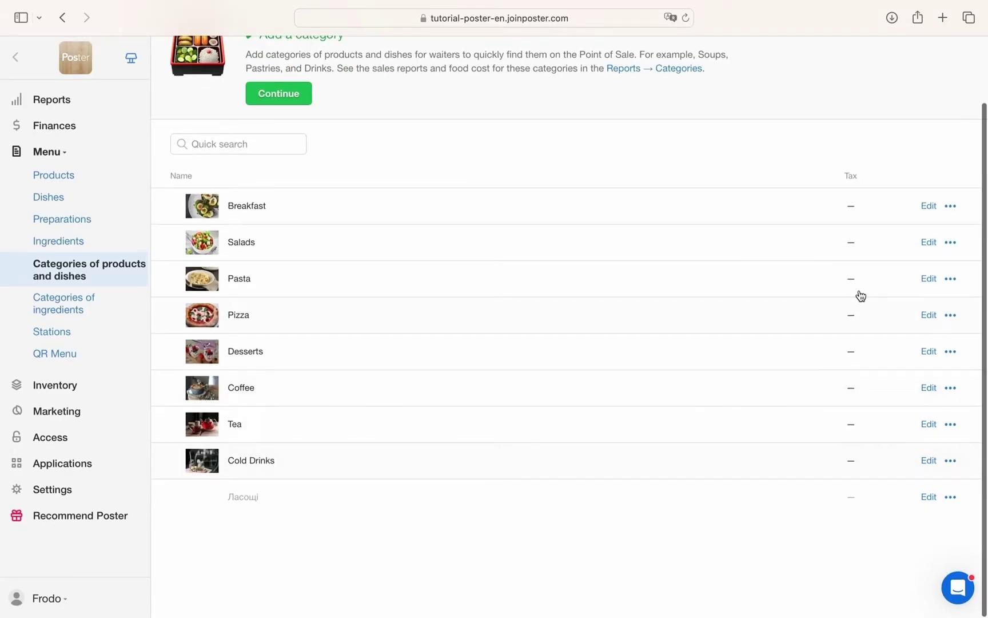
# Inspect the Breakfast category's tax and Top screen parent options unchanged, then go to Preparations.
pyautogui.click(950, 207)
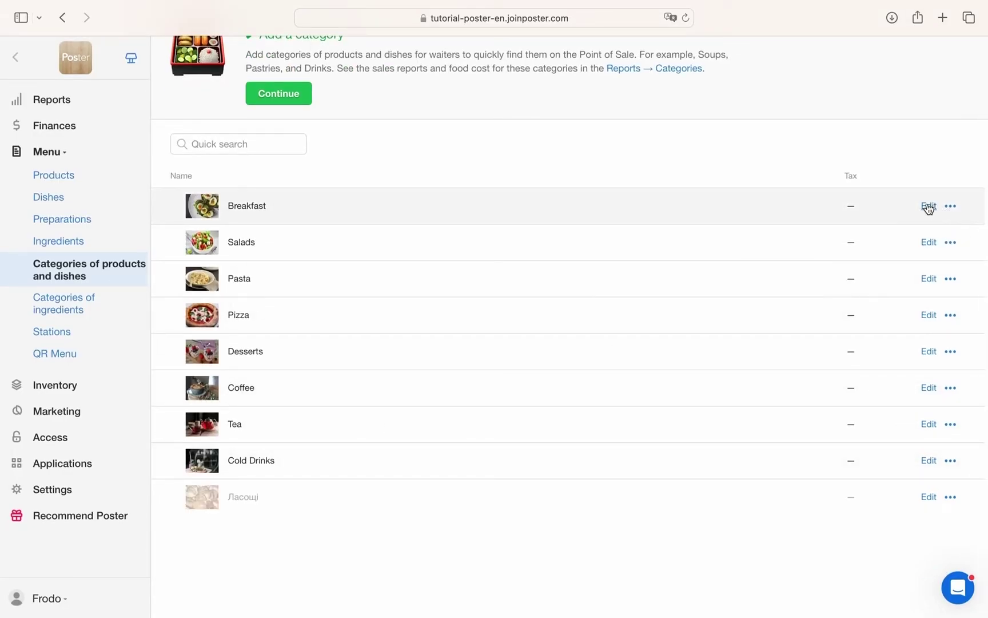
pyautogui.click(928, 207)
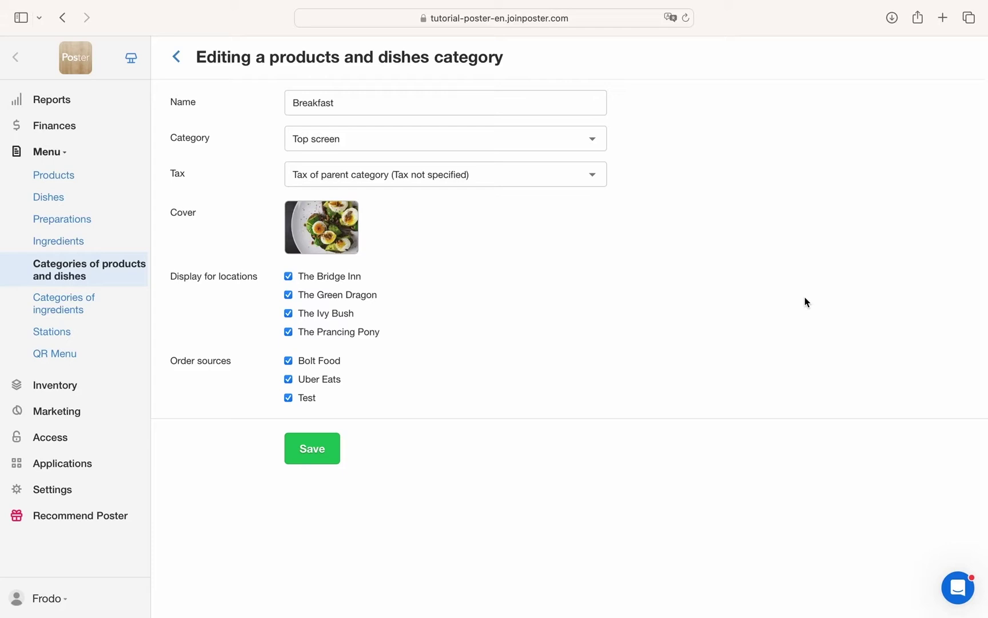
pyautogui.click(595, 176)
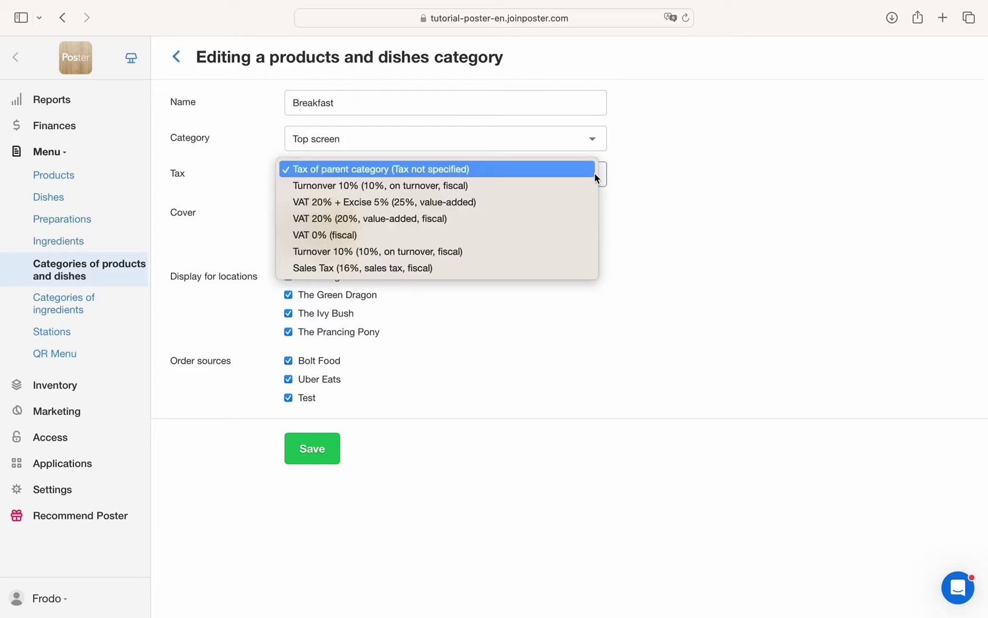
pyautogui.click(594, 177)
pyautogui.click(575, 139)
pyautogui.click(575, 138)
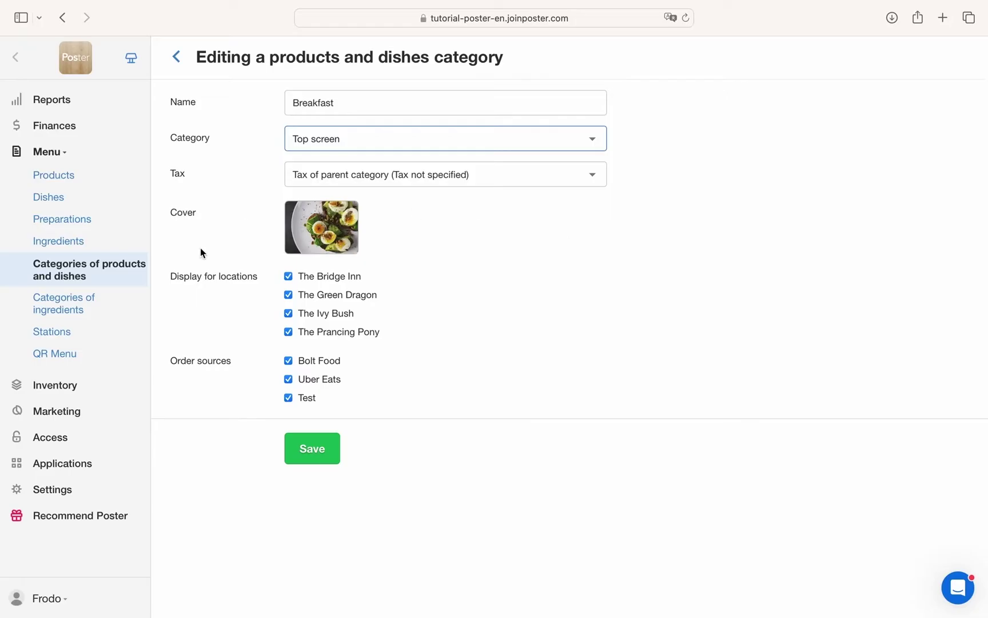
pyautogui.click(74, 220)
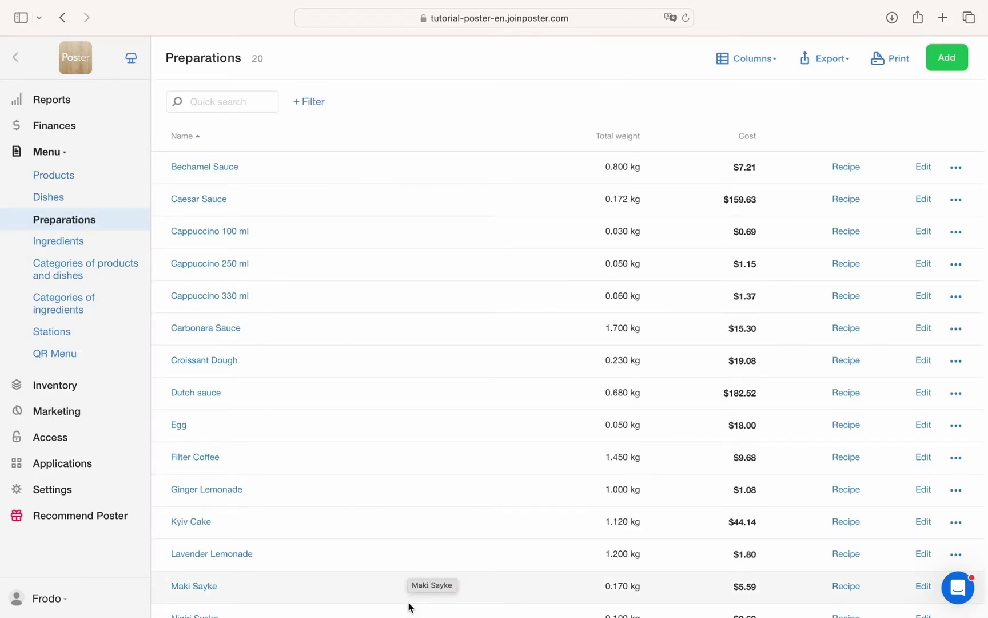
# Open the Caesar Sauce and Dutch sauce recipes, returning to the preparations list after each.
pyautogui.click(924, 199)
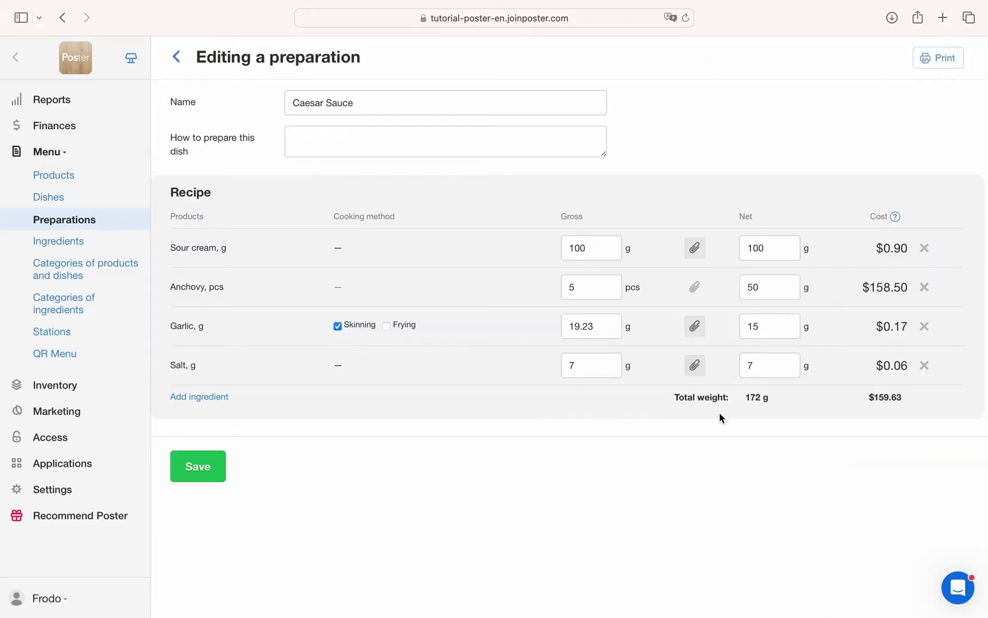
pyautogui.click(173, 58)
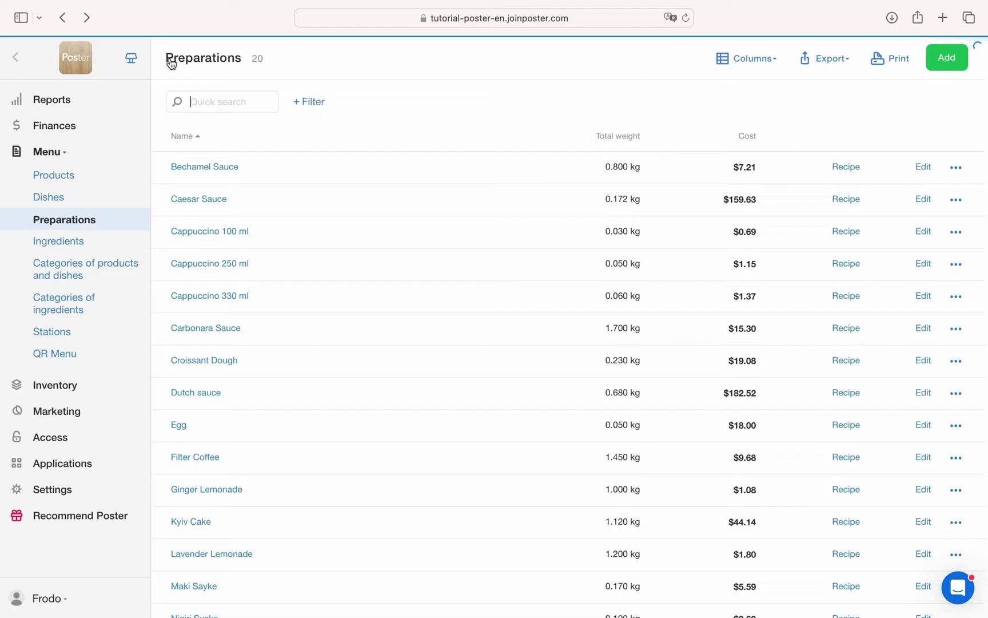
pyautogui.click(922, 393)
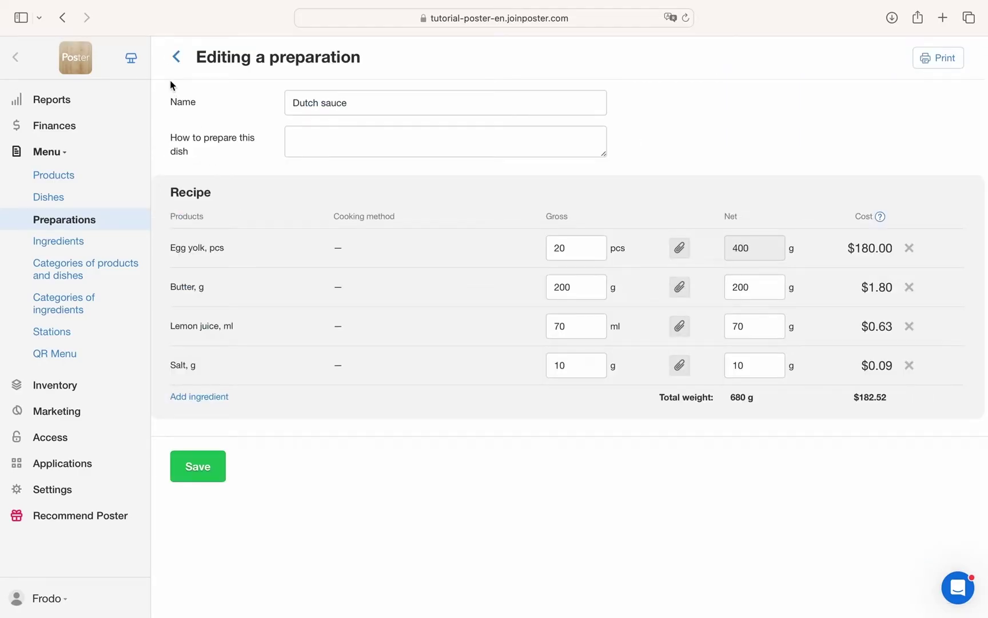
pyautogui.click(175, 61)
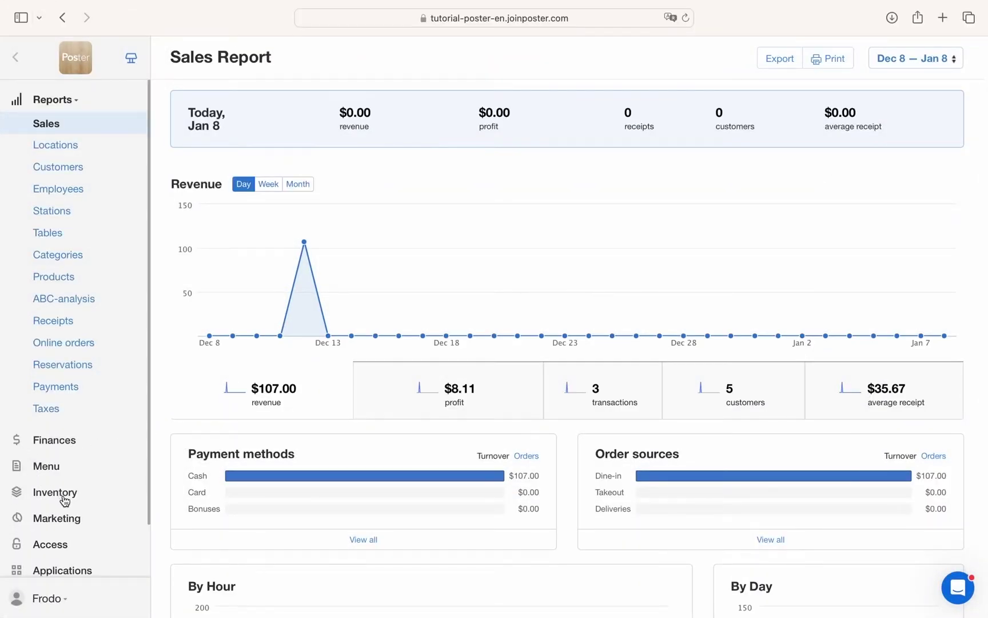
# In the Inventory section, browse stock levels, Supplies, Manufacture and Transfers.
pyautogui.click(64, 499)
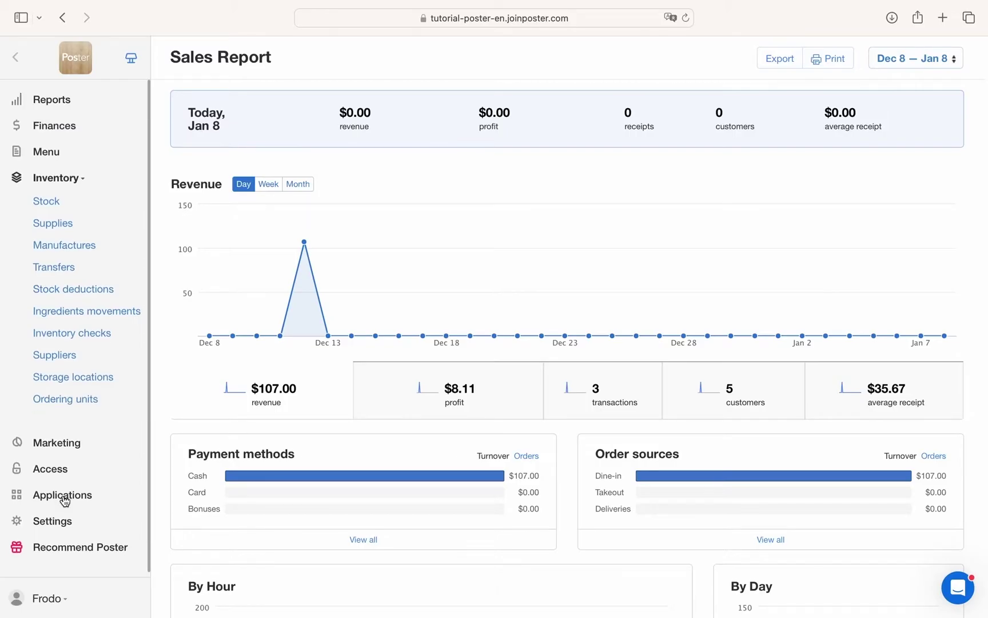
pyautogui.click(47, 206)
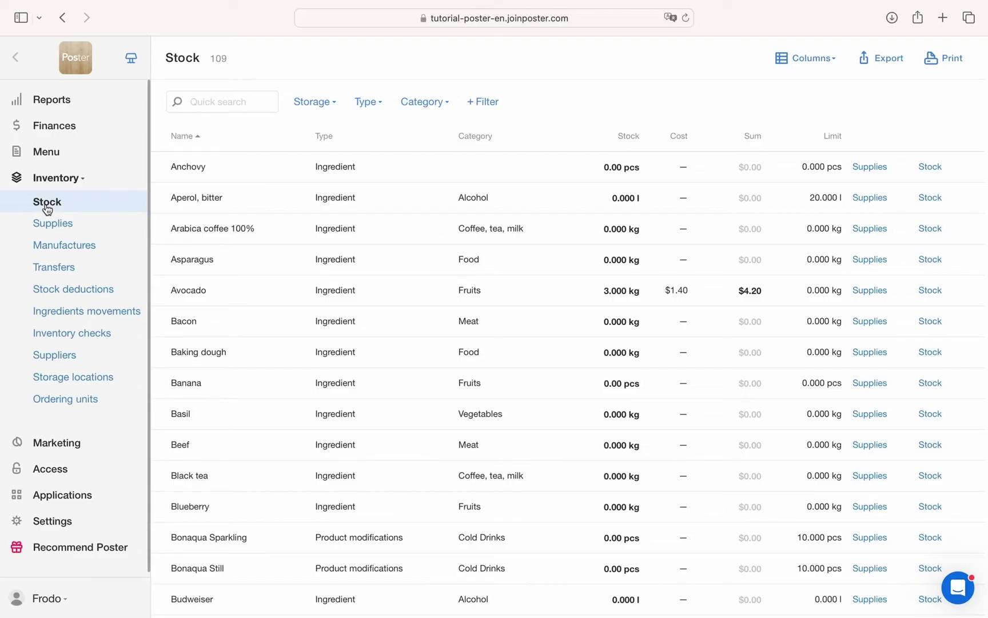
pyautogui.click(48, 227)
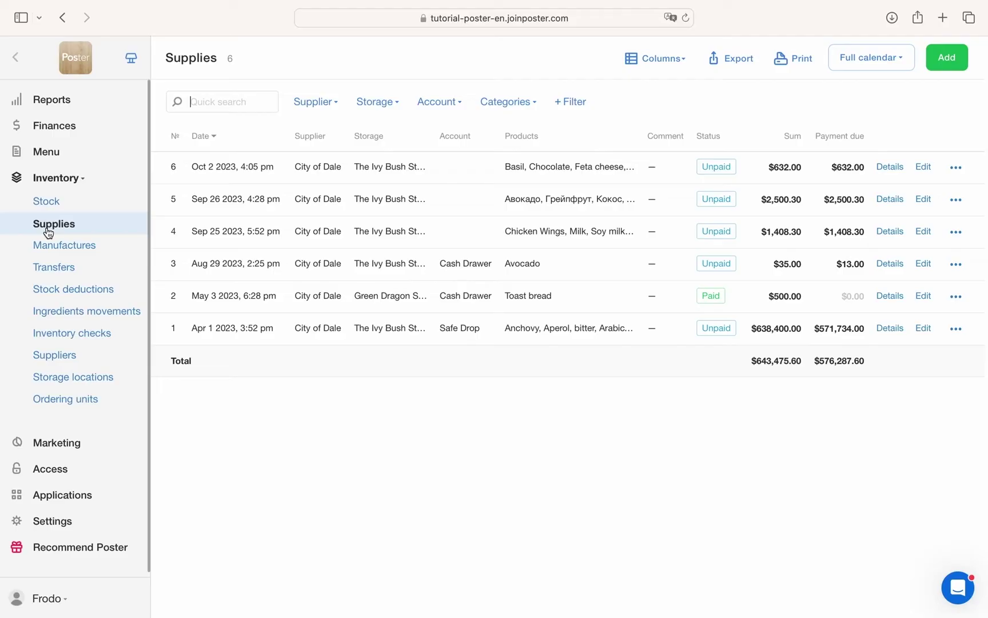
pyautogui.click(49, 246)
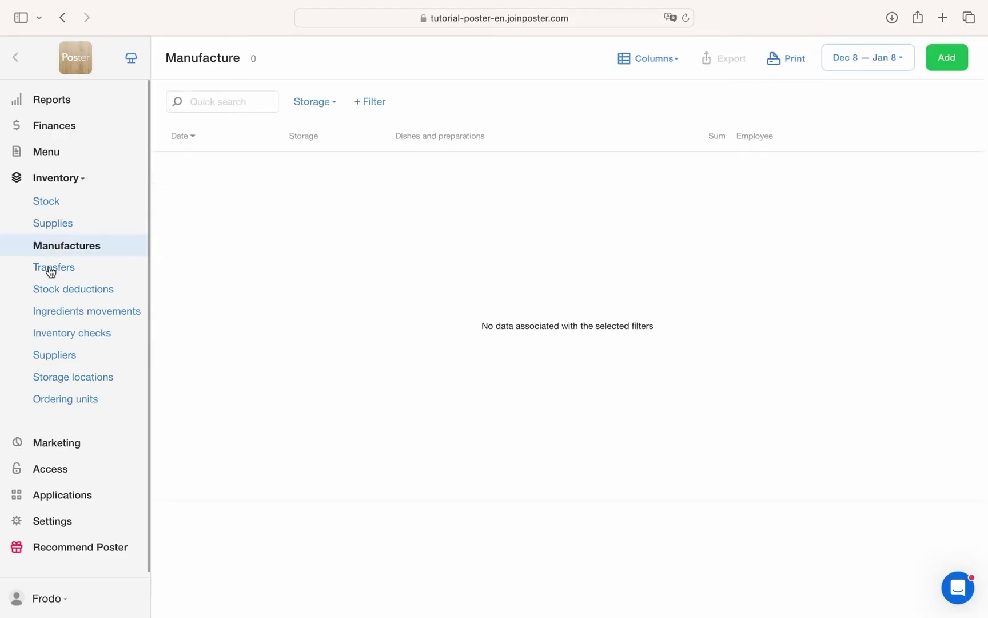
pyautogui.click(50, 268)
pyautogui.click(51, 247)
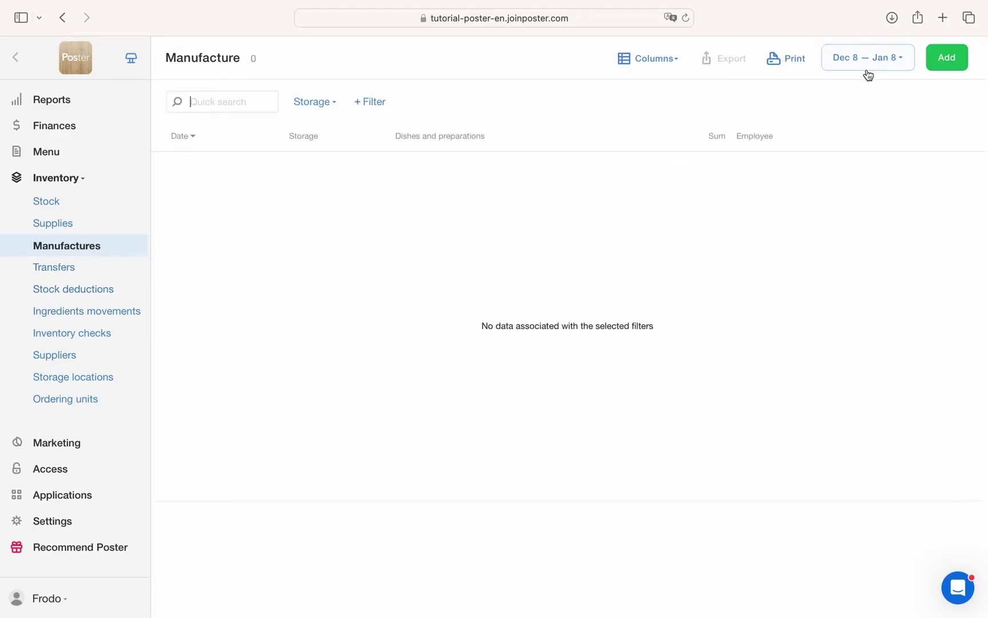
# Continue through Transfers, Stock deductions, Ingredients movements, Storage locations, Ordering units, and Inventory checks.
pyautogui.click(65, 271)
pyautogui.click(72, 290)
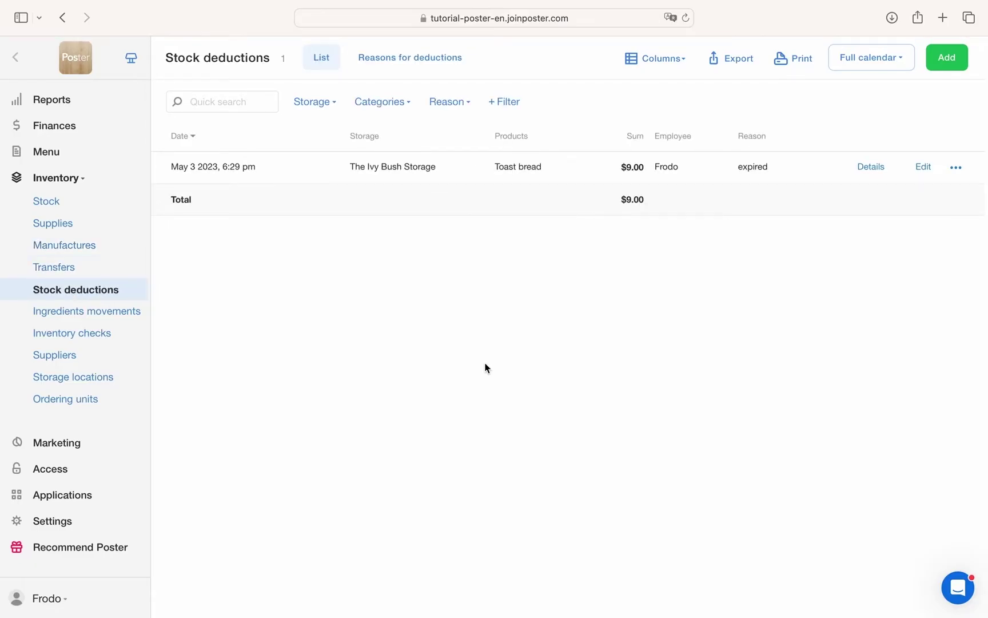
pyautogui.click(73, 313)
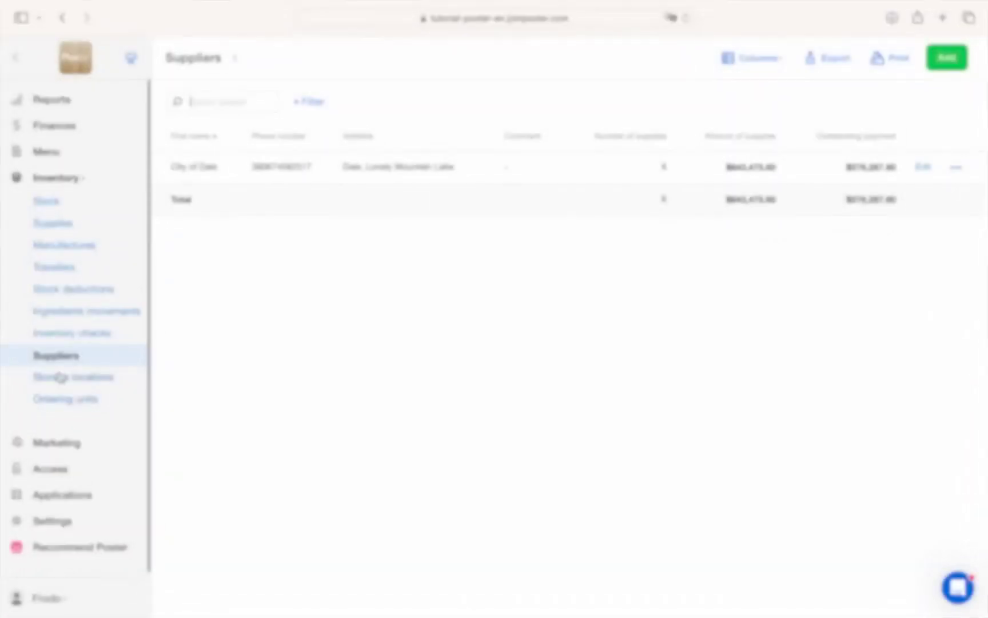
pyautogui.click(59, 377)
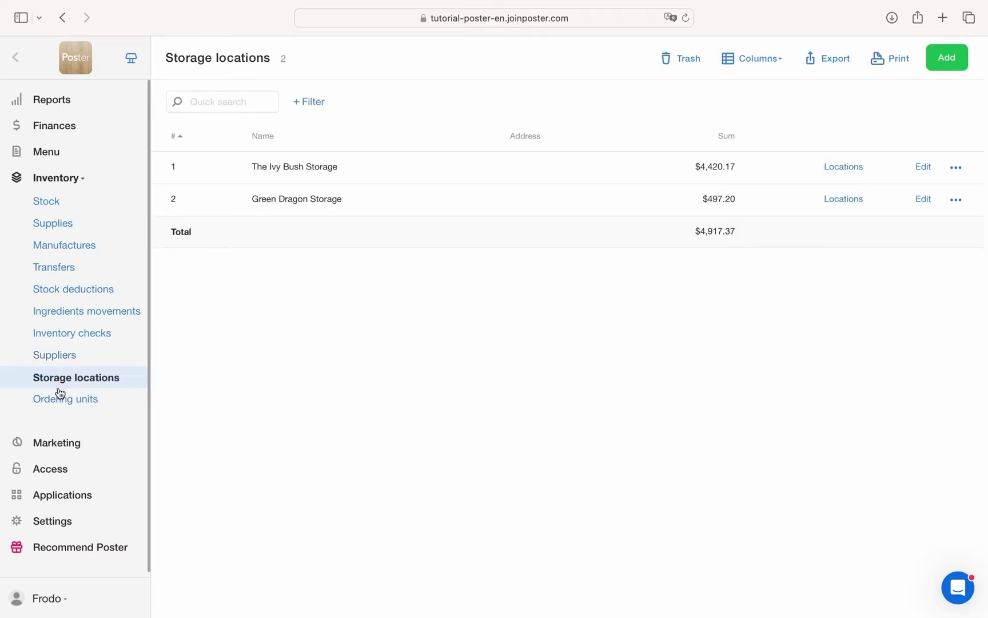
pyautogui.click(60, 401)
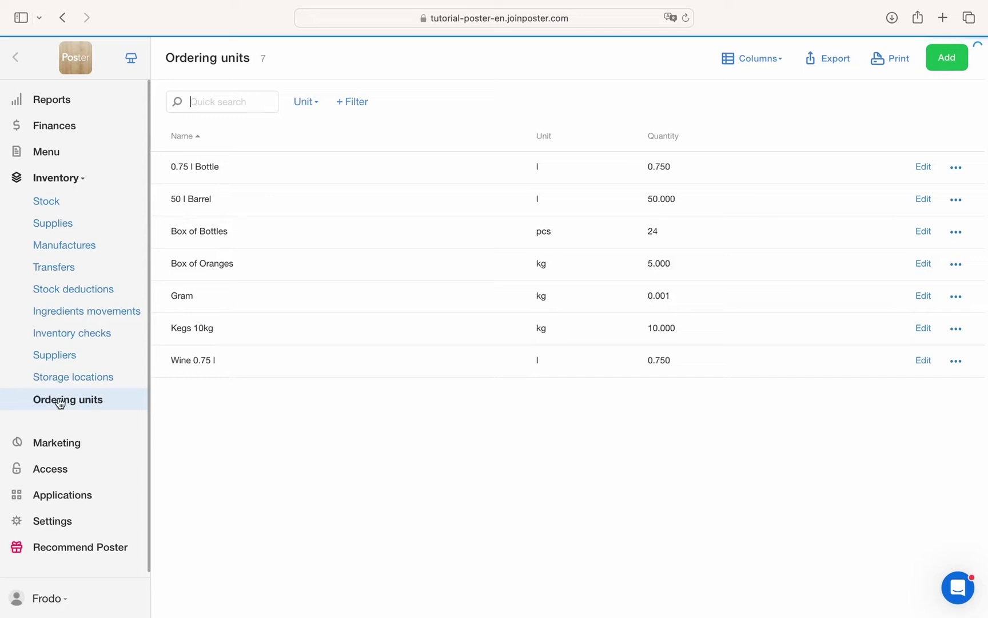
pyautogui.click(84, 341)
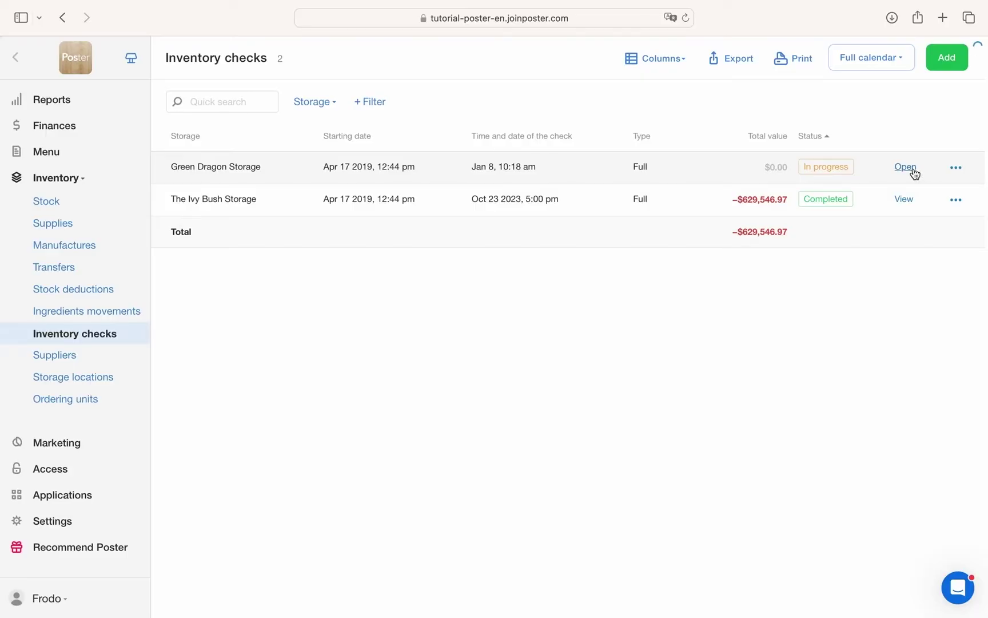
# Enter dish actual balances: 0 for the first dish, Black Tea 0, Breakfast 10, Caesar Salad 0.
pyautogui.click(878, 262)
pyautogui.write('0')
pyautogui.press('Return')
pyautogui.write('0')
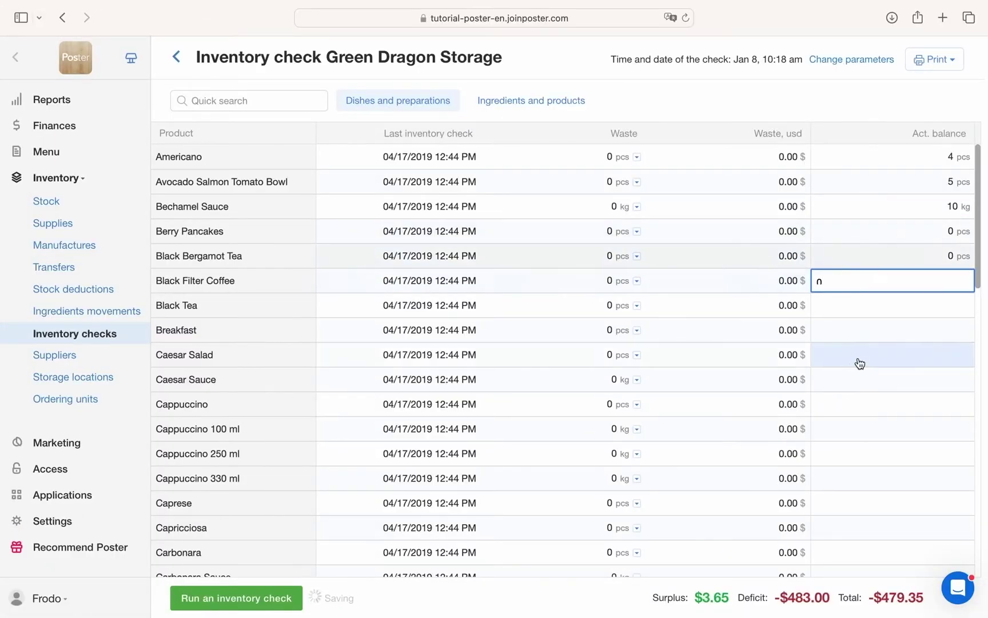
pyautogui.click(867, 302)
pyautogui.write('0')
pyautogui.click(878, 351)
pyautogui.write('10')
pyautogui.click(891, 327)
pyautogui.write('0')
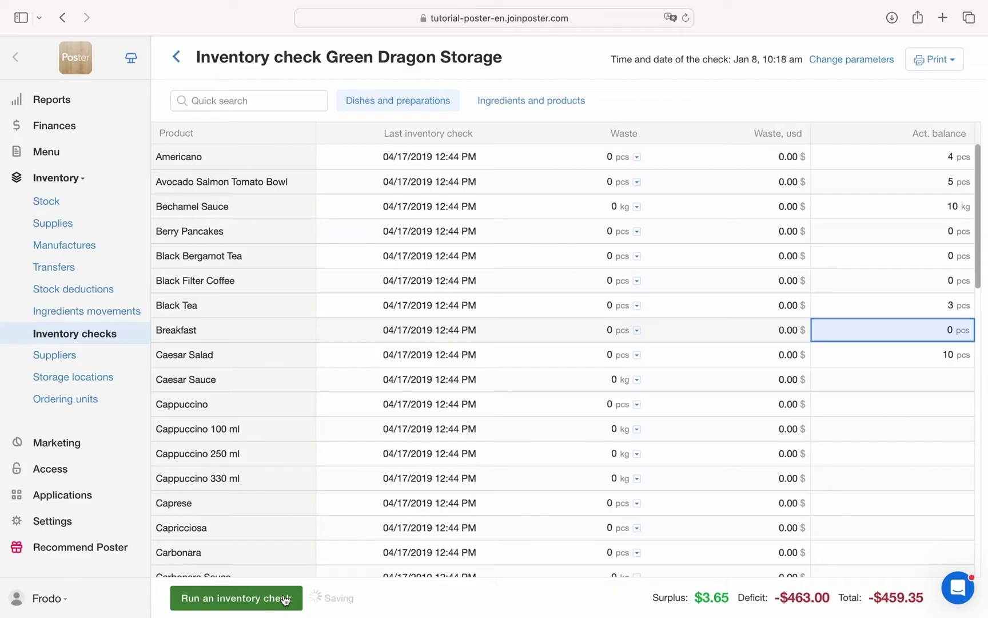
pyautogui.click(236, 598)
# Fill in ingredient actual balances such as 4500, then run and confirm the inventory check.
pyautogui.click(760, 243)
pyautogui.write('4 5 0 0')
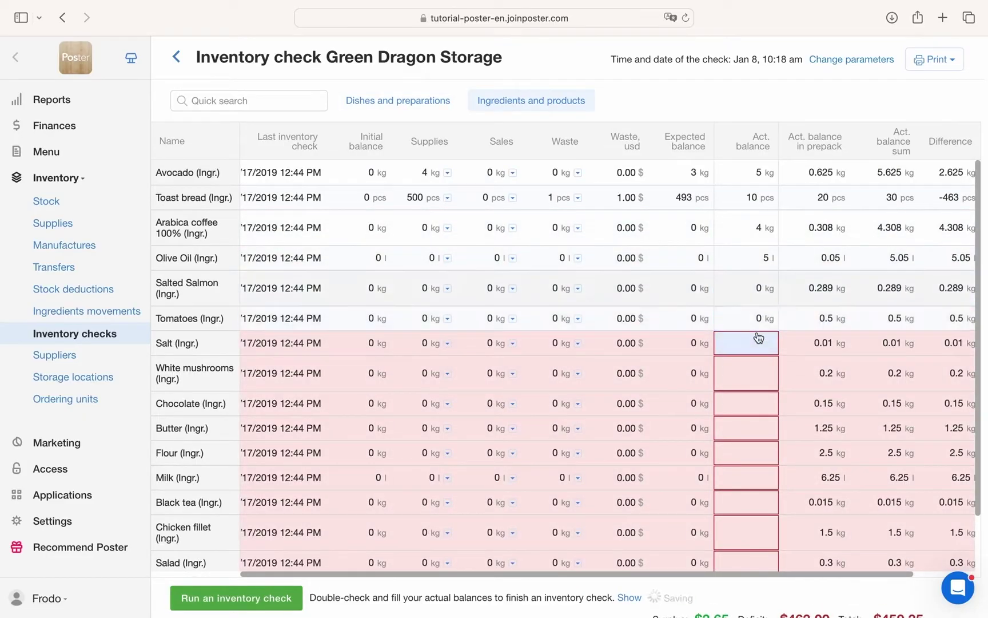
pyautogui.click(756, 343)
pyautogui.write('0 0 0 0 0 7 6 5 4  3')
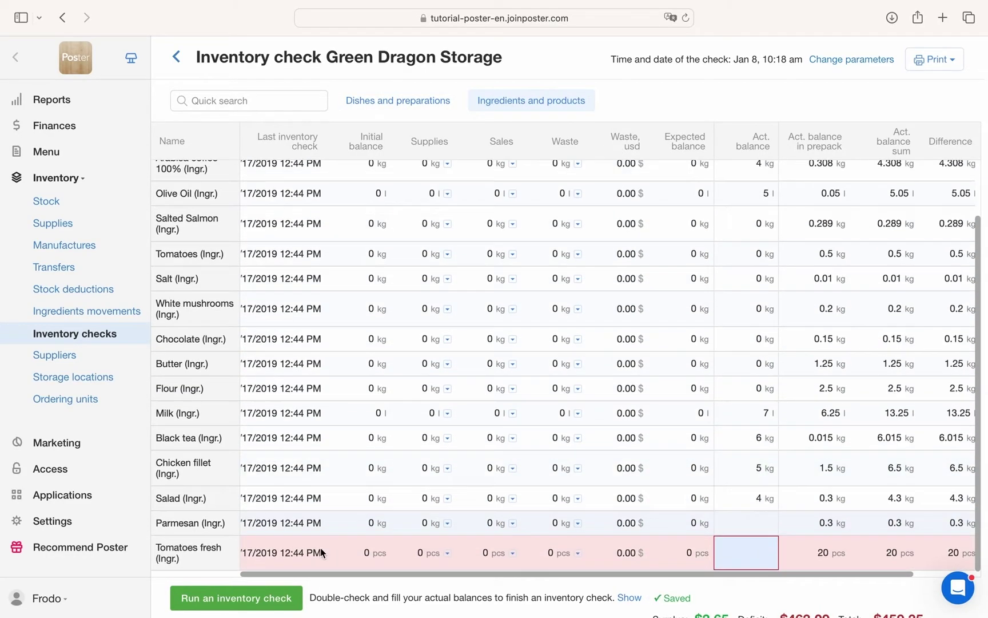
pyautogui.click(264, 591)
pyautogui.click(658, 166)
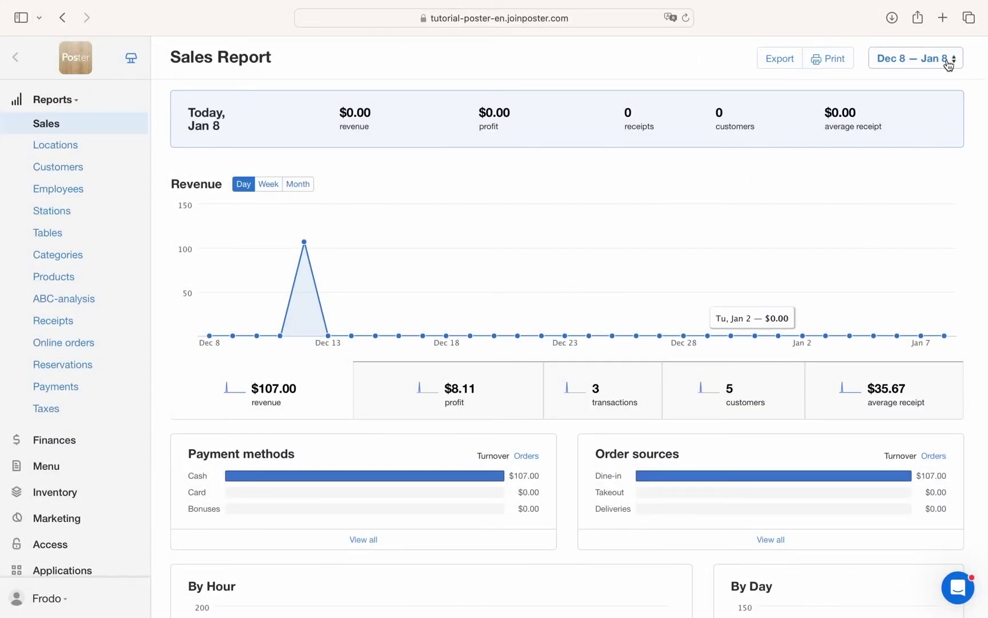
# Set the sales report period to Sep 1 – Jan 7.
pyautogui.click(948, 60)
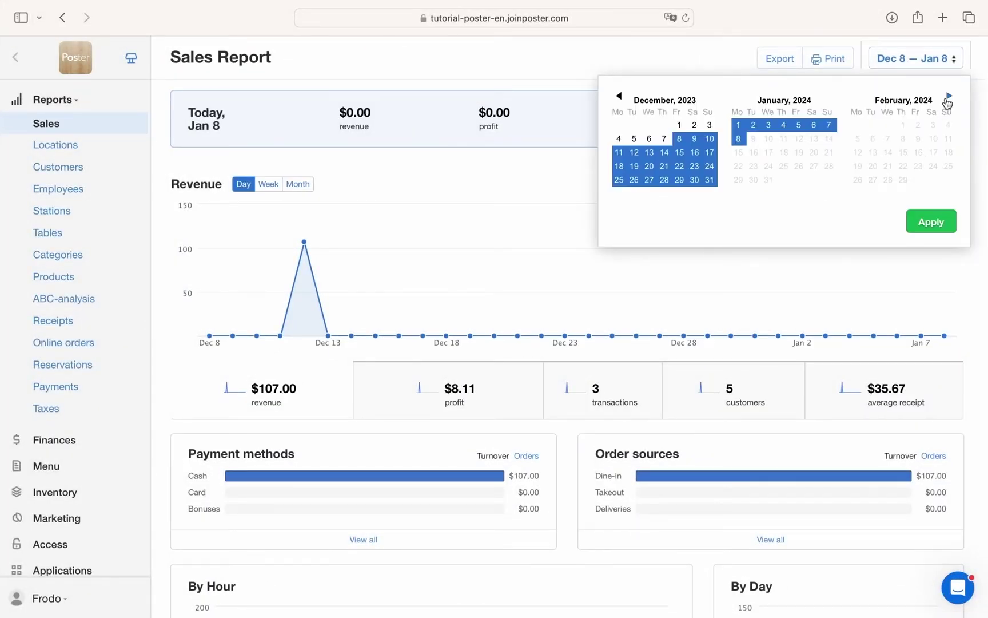
pyautogui.click(620, 93)
pyautogui.click(619, 94)
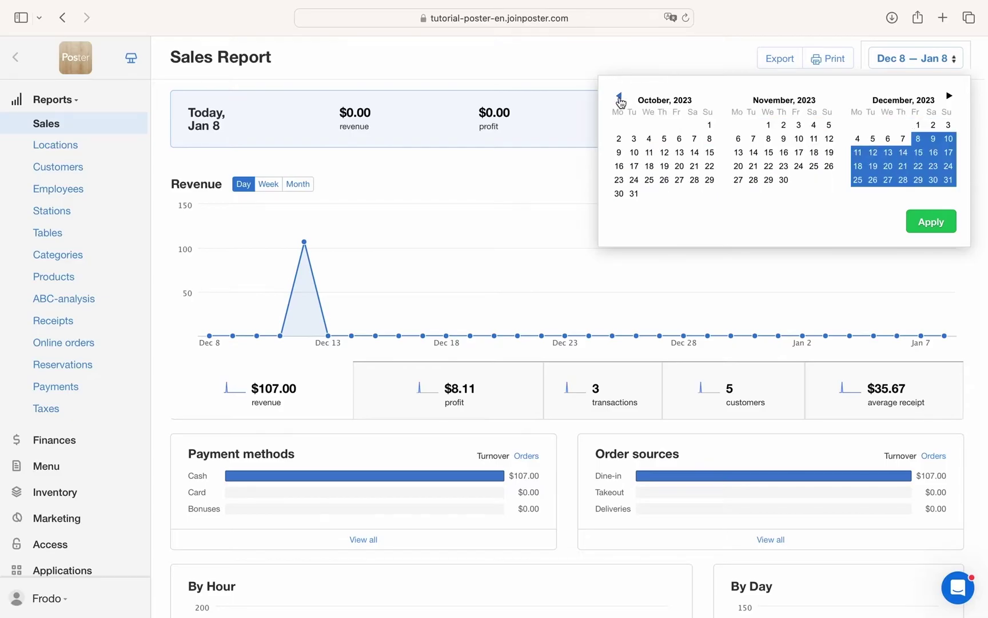
pyautogui.click(620, 93)
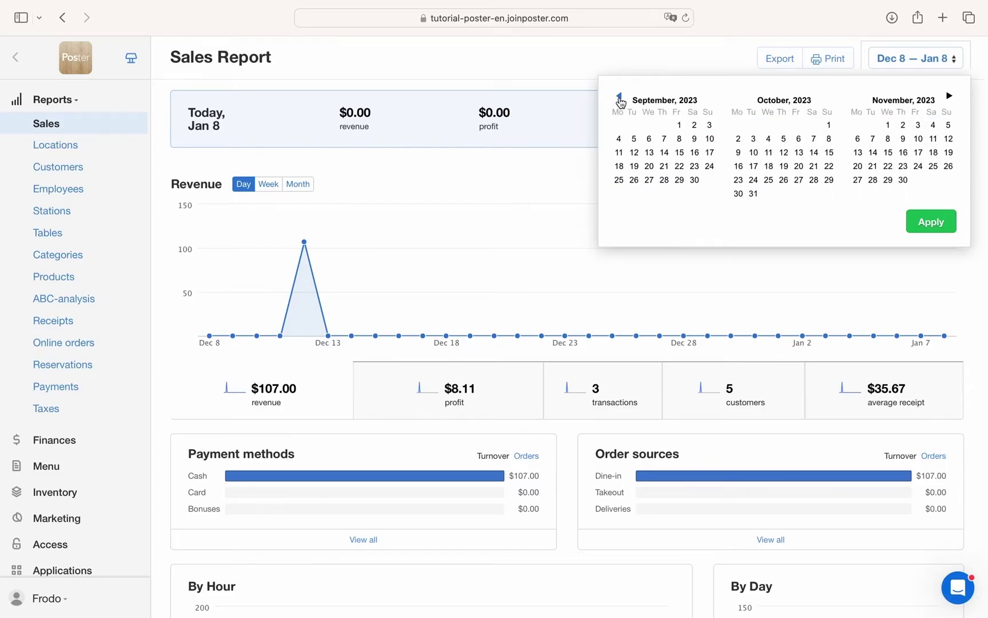
pyautogui.click(680, 124)
pyautogui.click(949, 96)
pyautogui.click(949, 95)
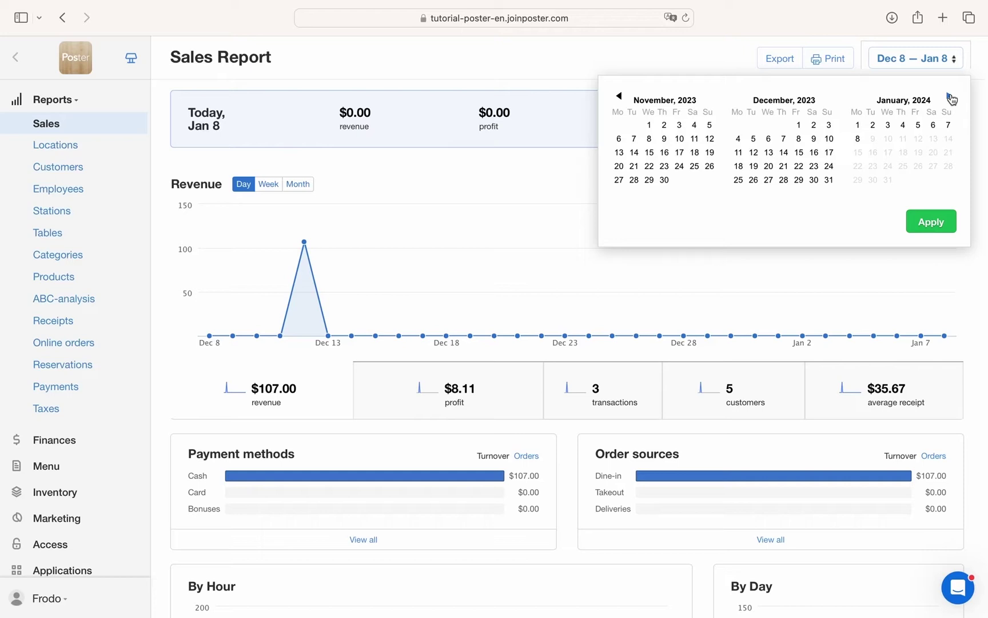
pyautogui.click(950, 96)
pyautogui.click(829, 125)
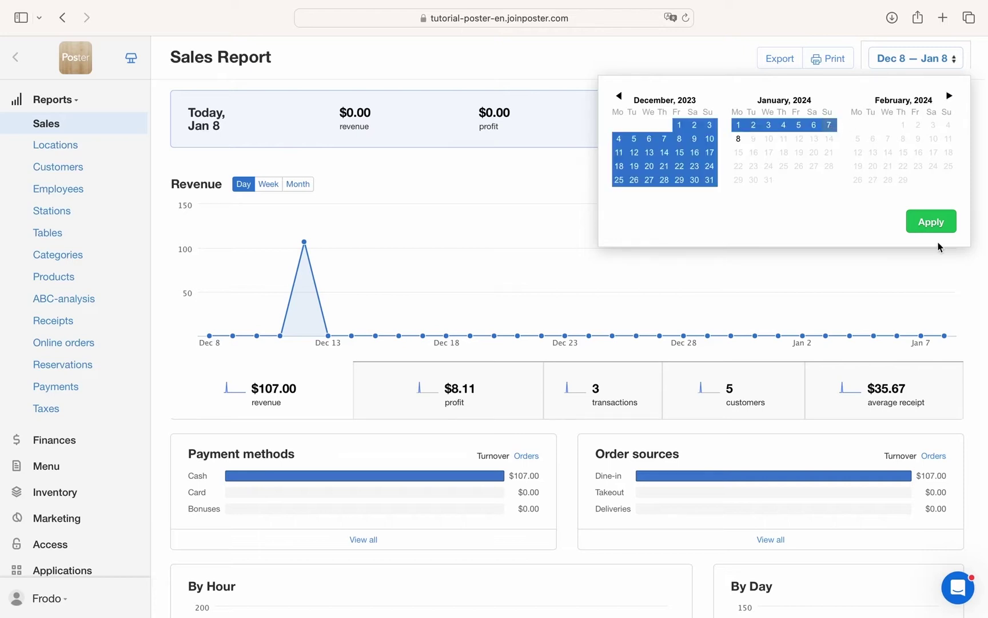
pyautogui.click(929, 229)
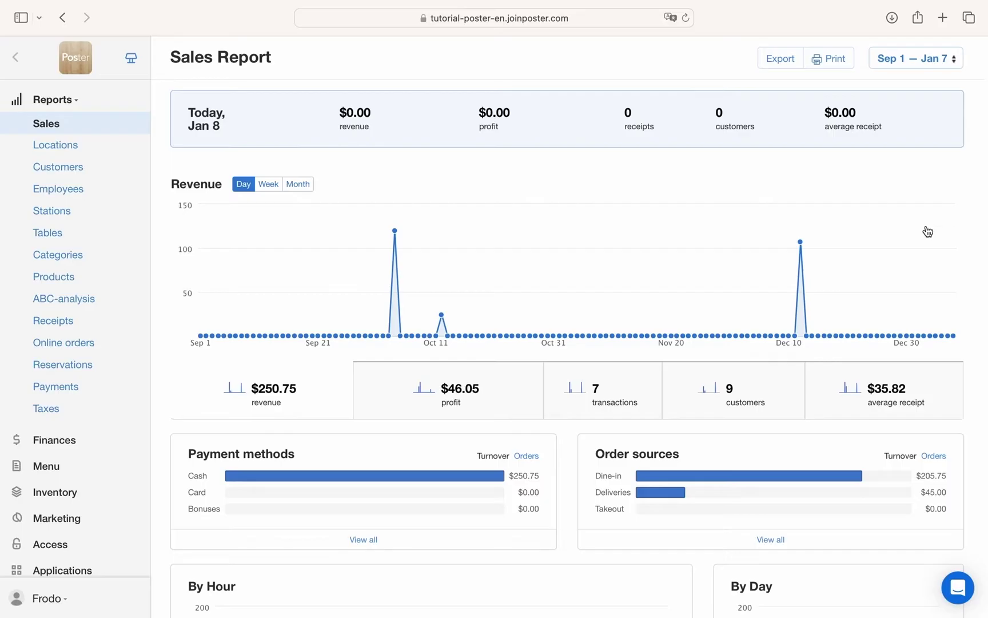
# Group revenue by week, then by month, and scroll down the report.
pyautogui.click(269, 184)
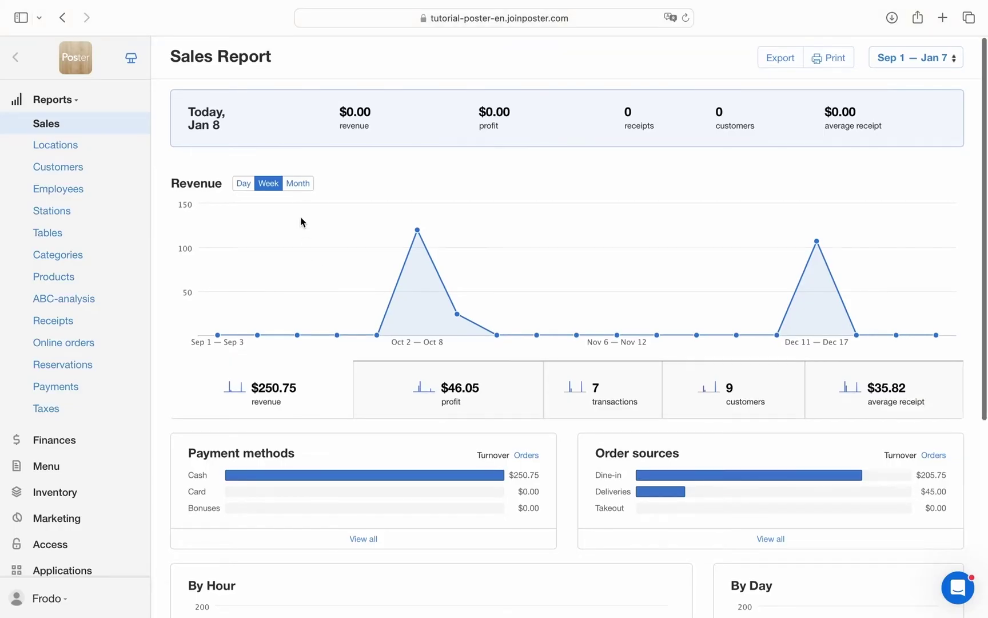
pyautogui.click(300, 191)
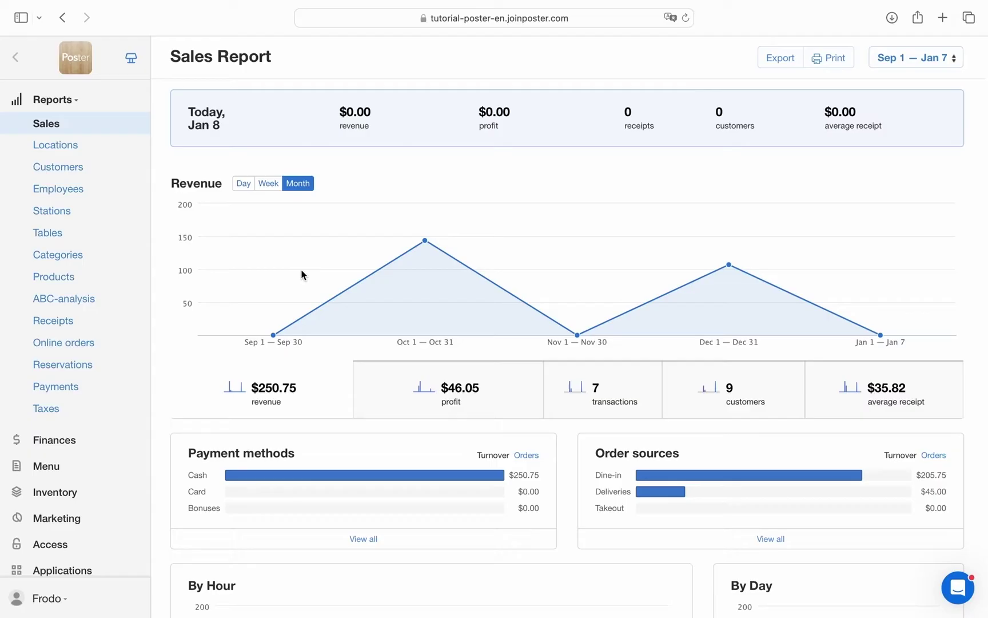
pyautogui.scroll(-5, 381, 419)
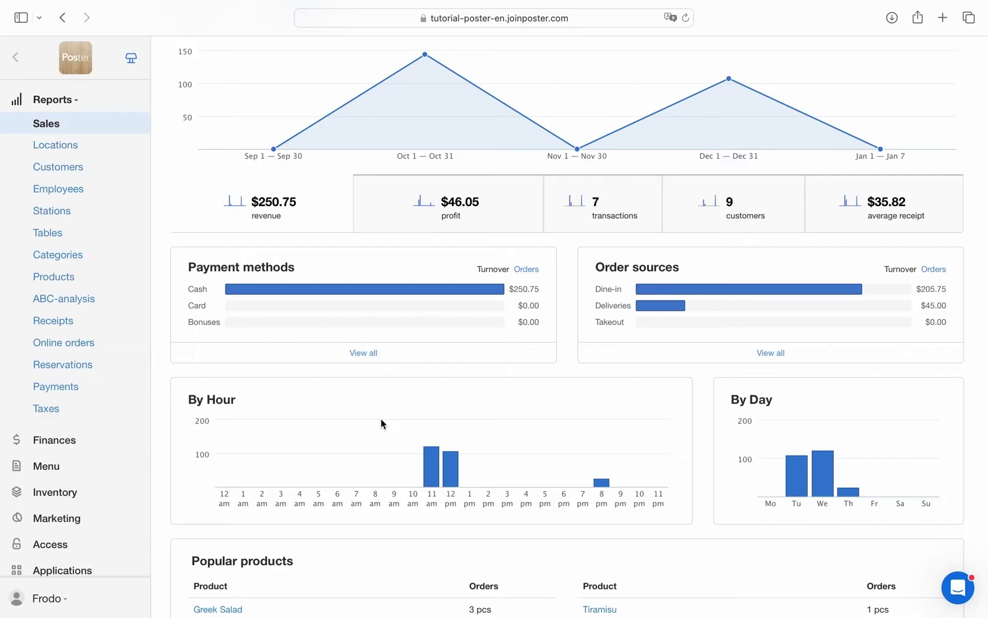
pyautogui.scroll(-3, 381, 422)
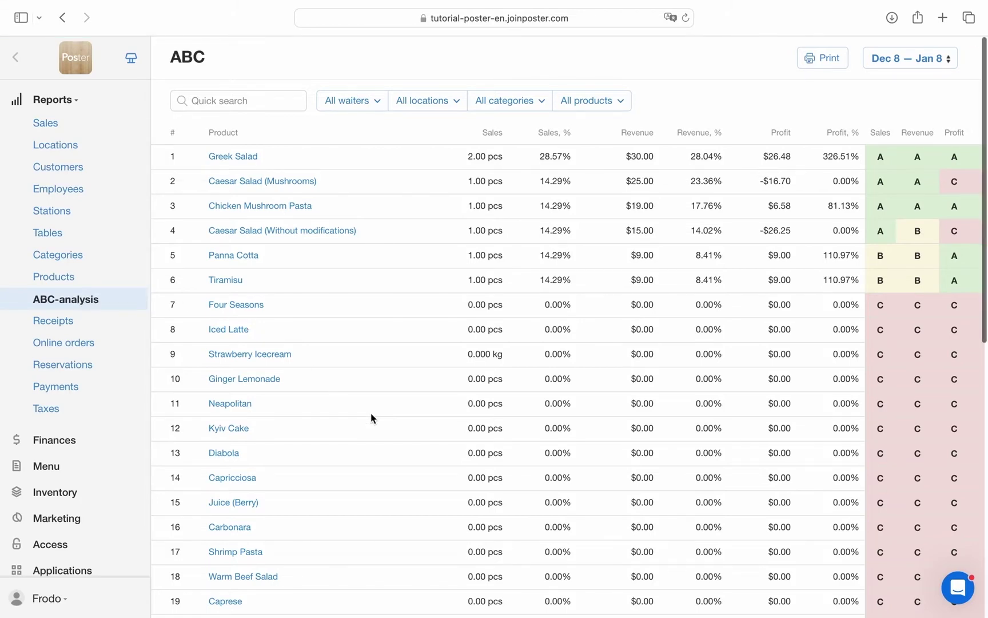
# Scroll down the ABC product ranking to row 36 and back to the top.
pyautogui.scroll(-10, 370, 412)
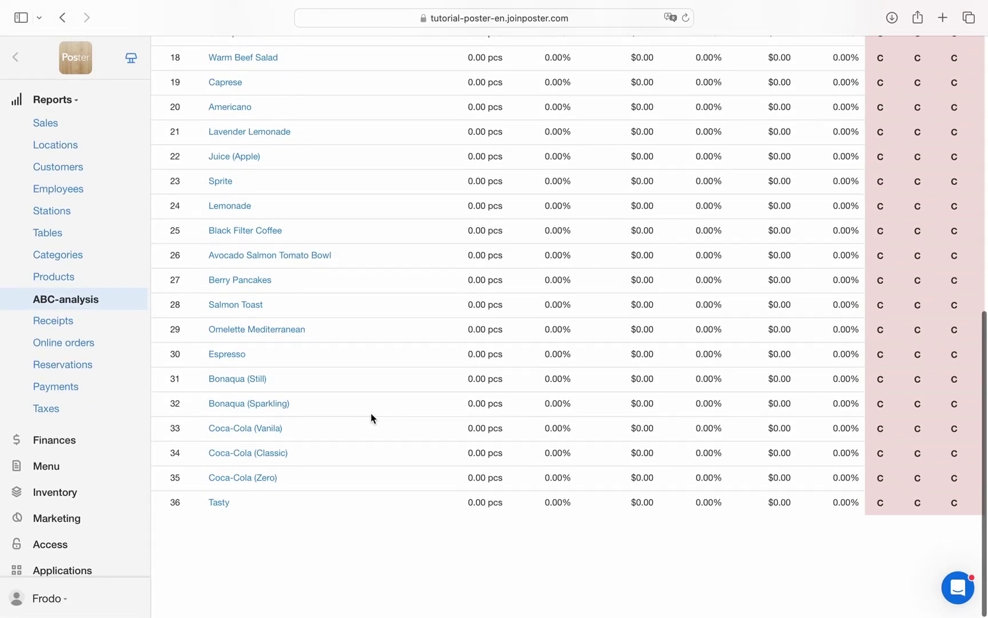
pyautogui.scroll(10, 371, 418)
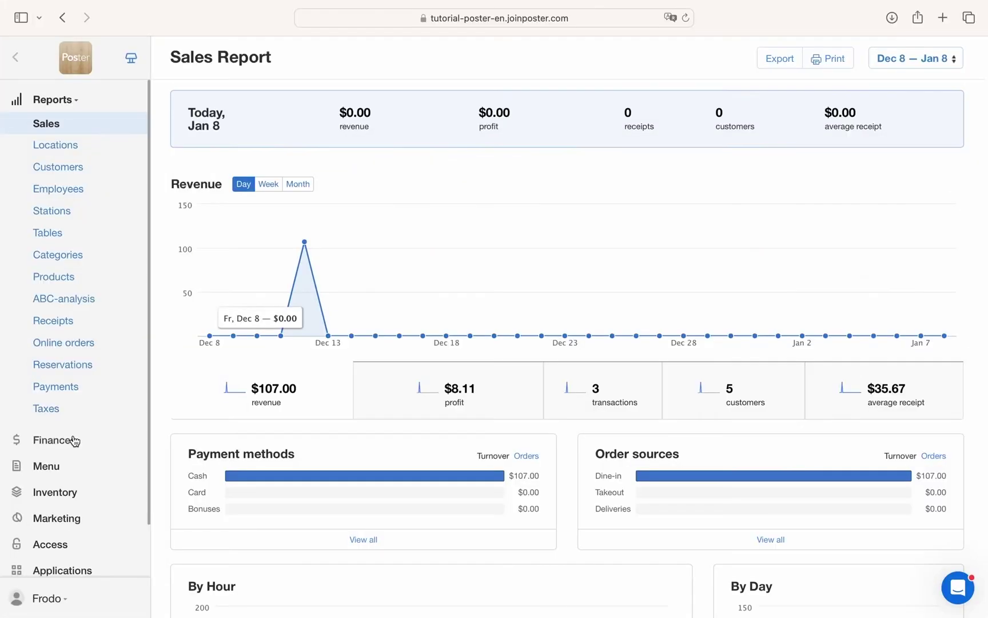
pyautogui.click(73, 441)
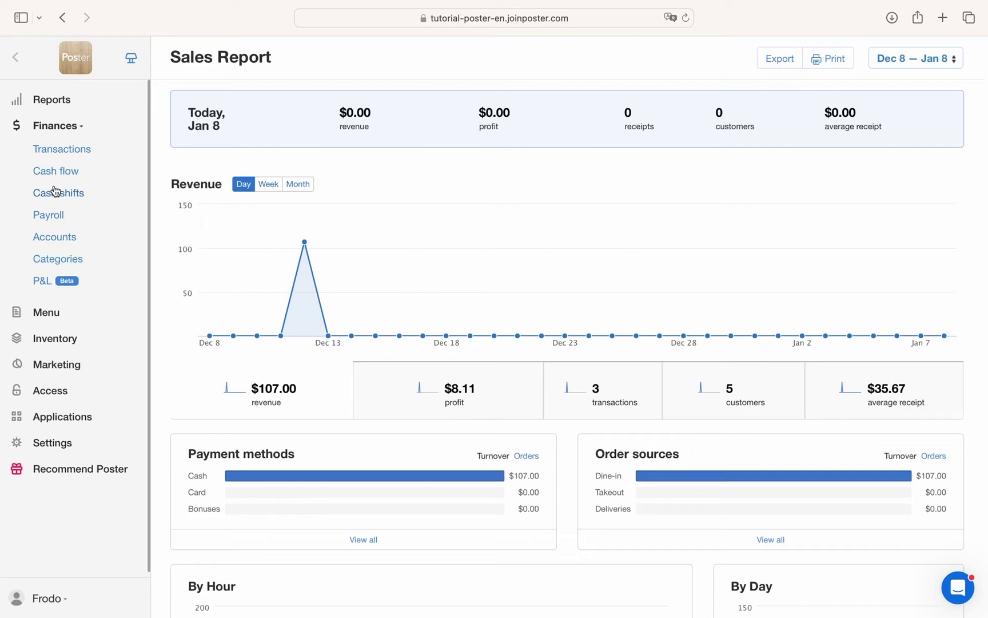
pyautogui.click(64, 242)
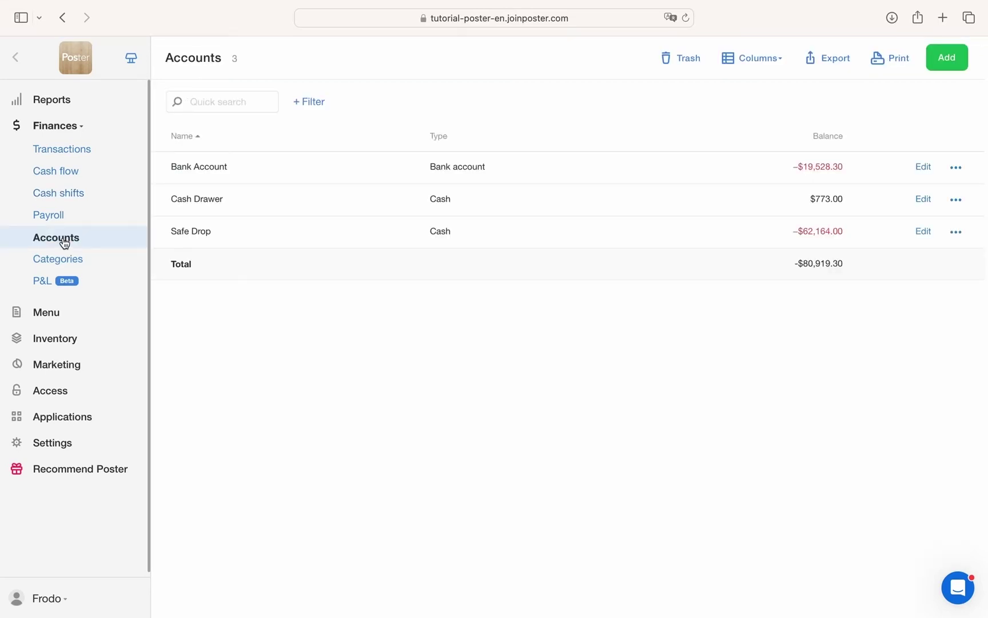
pyautogui.click(59, 262)
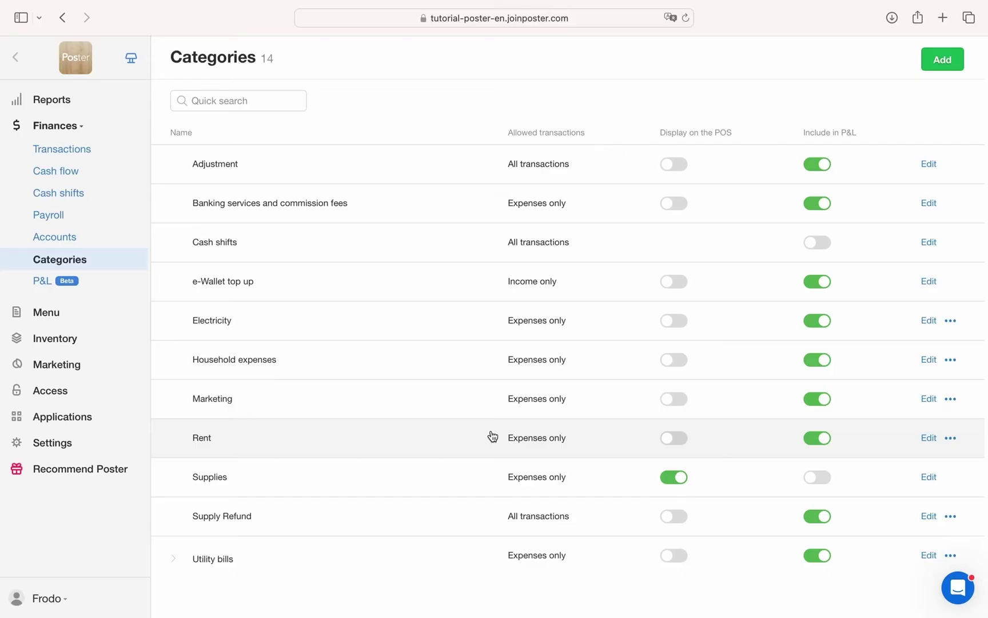
pyautogui.scroll(-1, 493, 437)
pyautogui.click(932, 149)
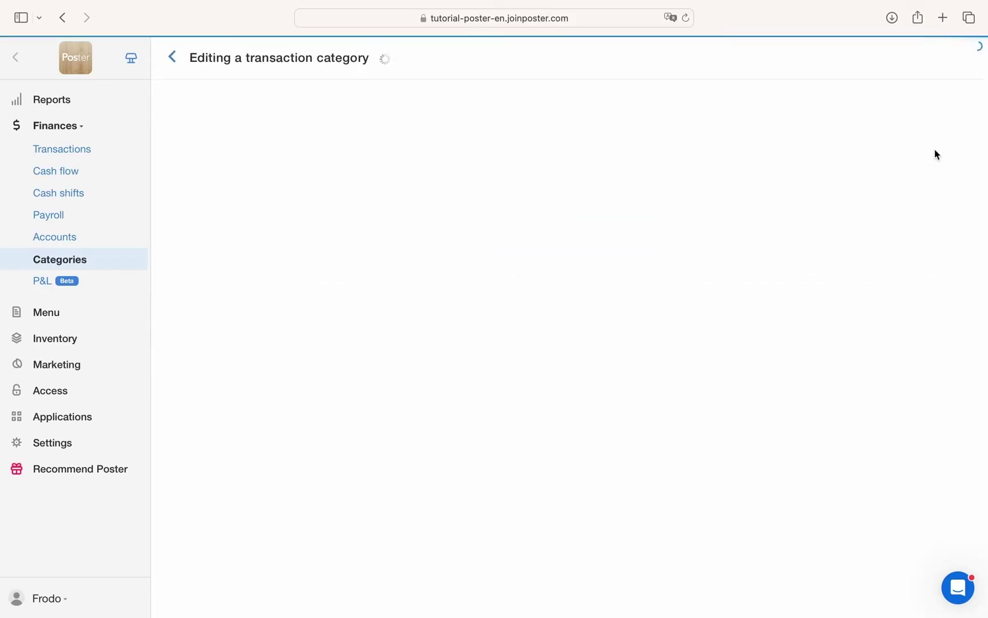
pyautogui.click(72, 224)
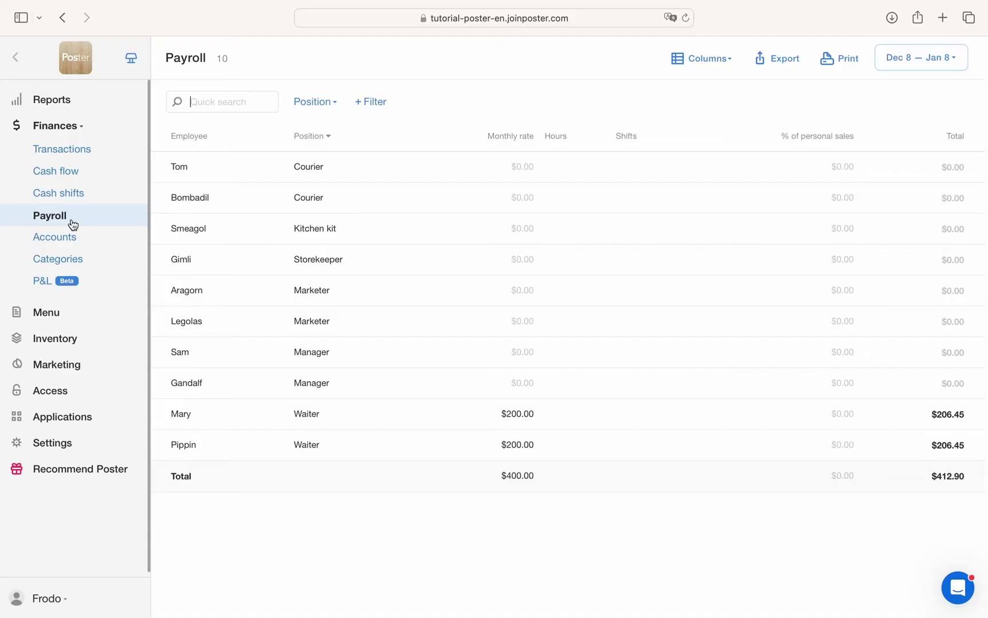
pyautogui.click(100, 193)
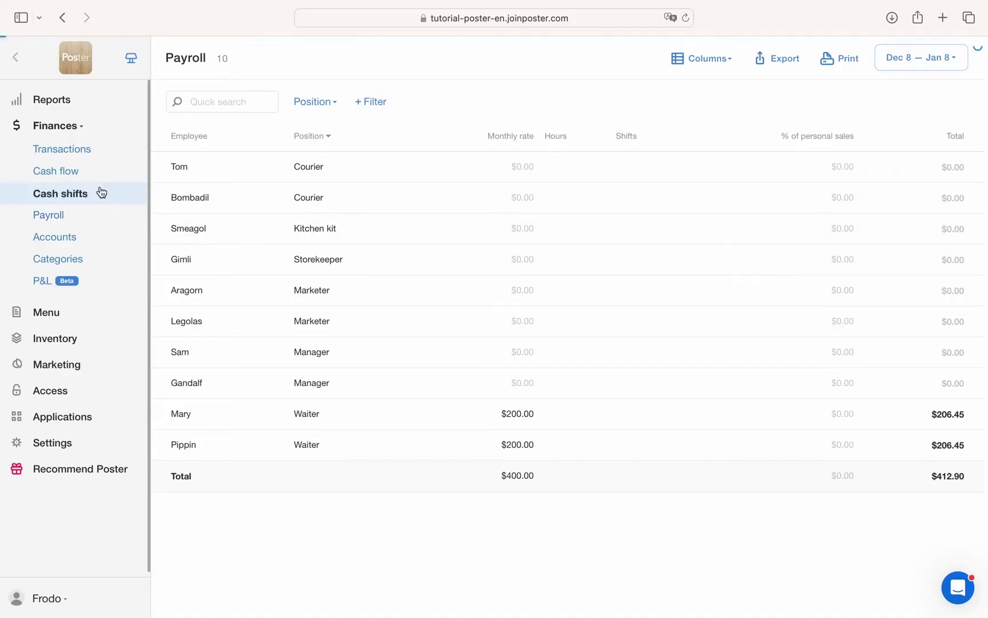
pyautogui.click(100, 172)
pyautogui.click(89, 151)
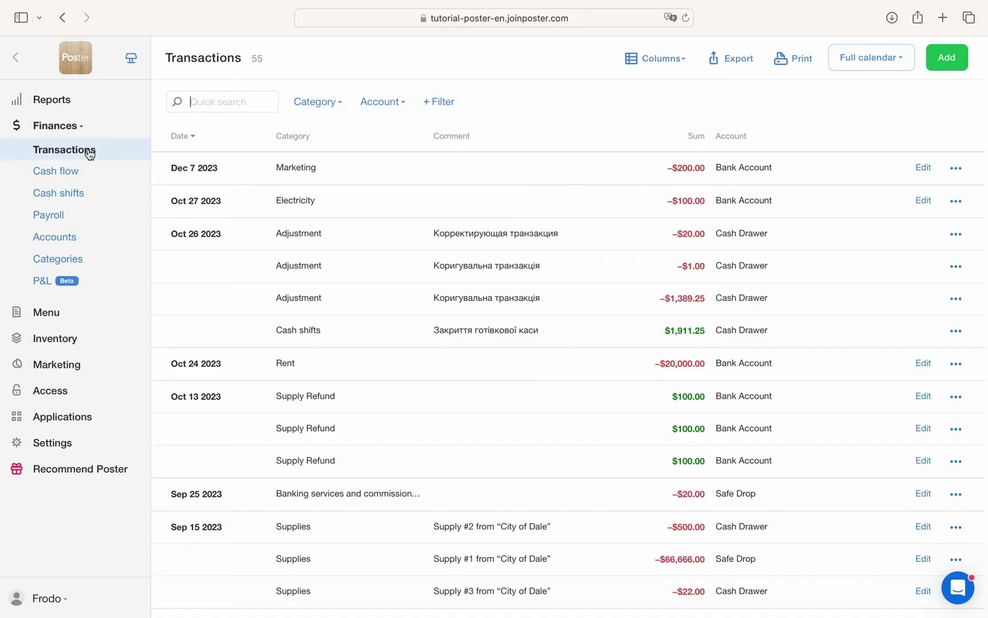
pyautogui.scroll(-6, 681, 584)
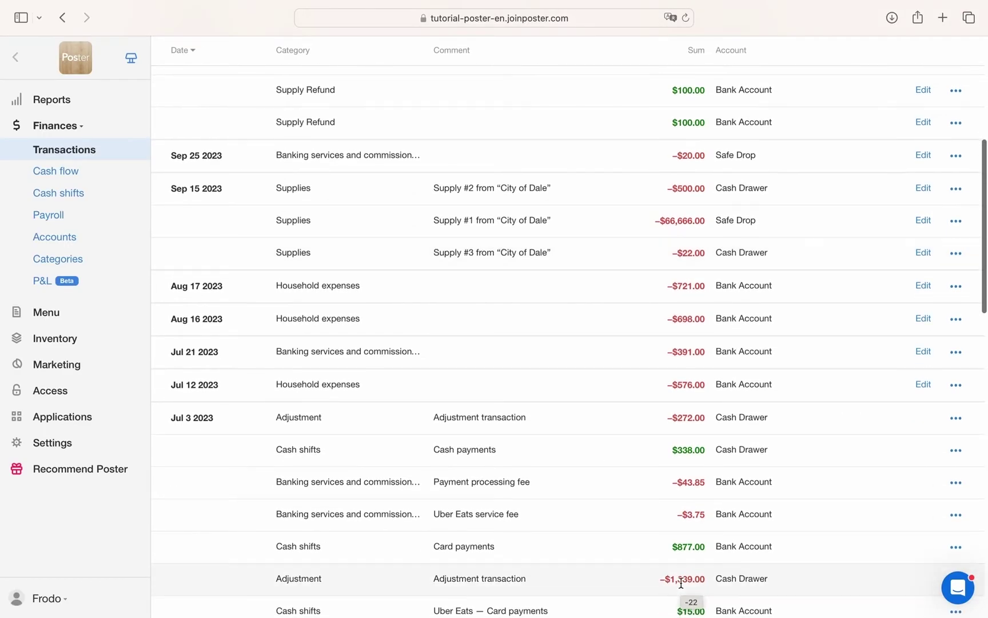
pyautogui.scroll(-2, 681, 583)
pyautogui.scroll(-4, 681, 578)
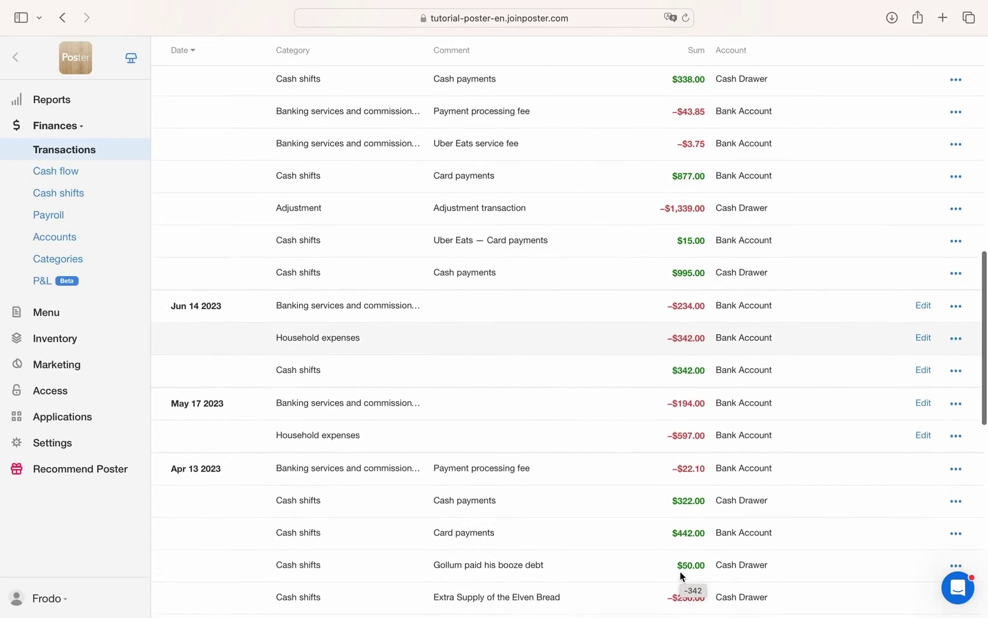
pyautogui.scroll(-4, 680, 572)
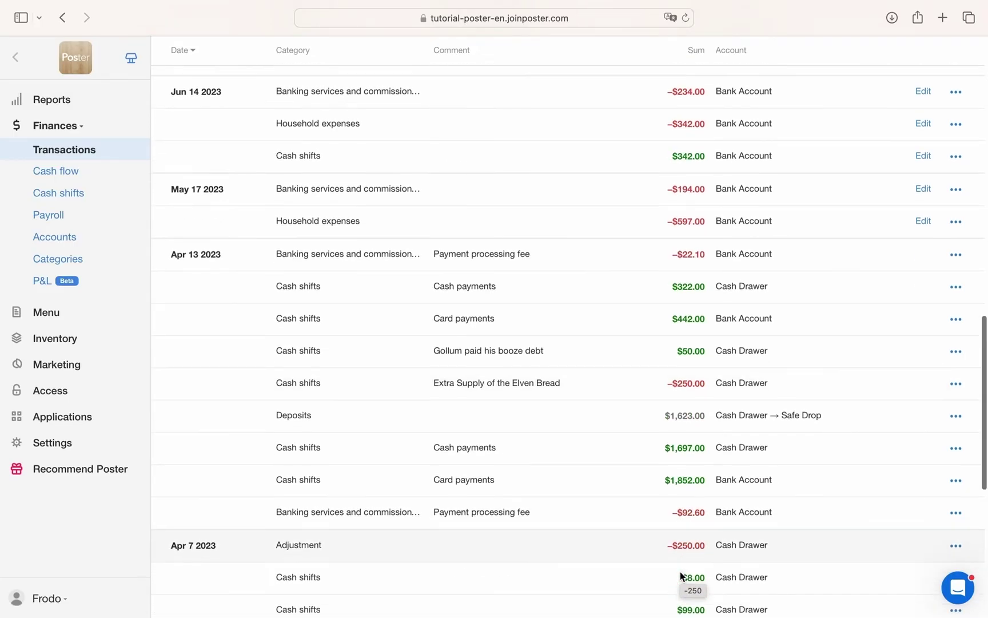
pyautogui.scroll(-7, 680, 572)
pyautogui.scroll(7, 680, 572)
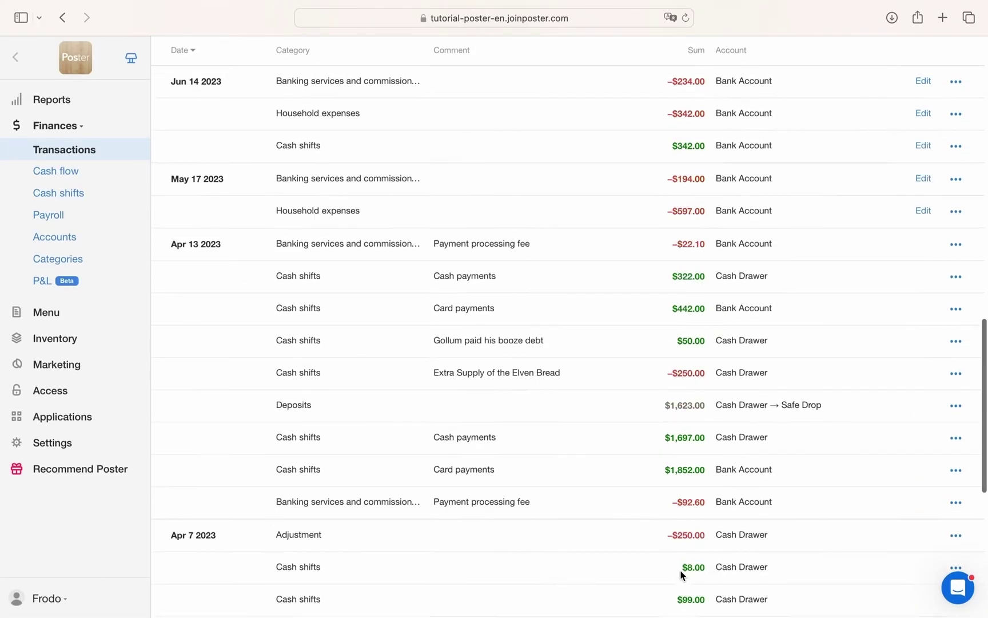
pyautogui.scroll(10, 680, 573)
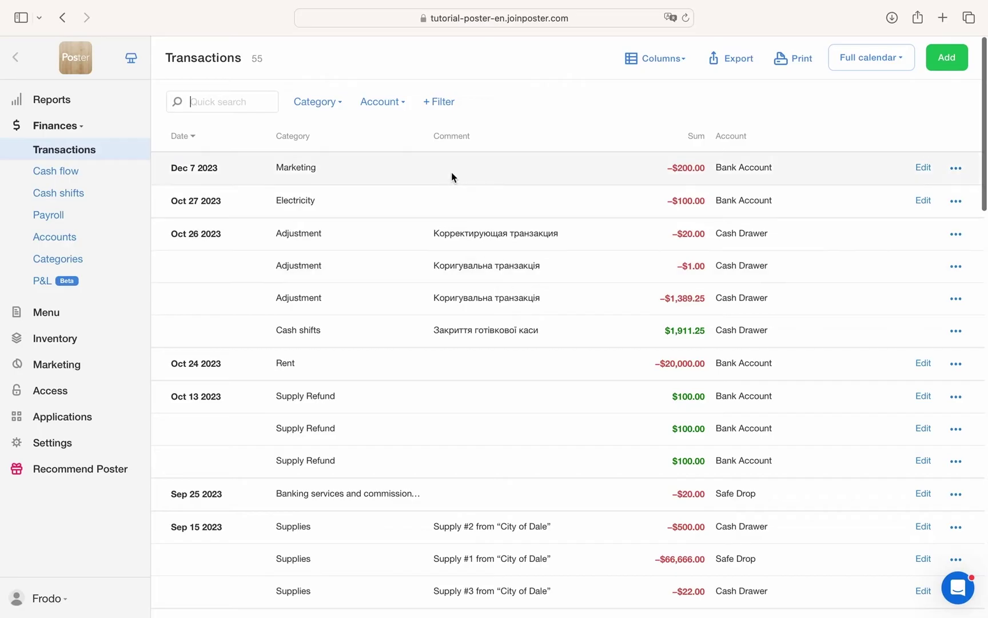
# Show the P&L report for the full calendar and move the April and May percentage columns left.
pyautogui.click(63, 284)
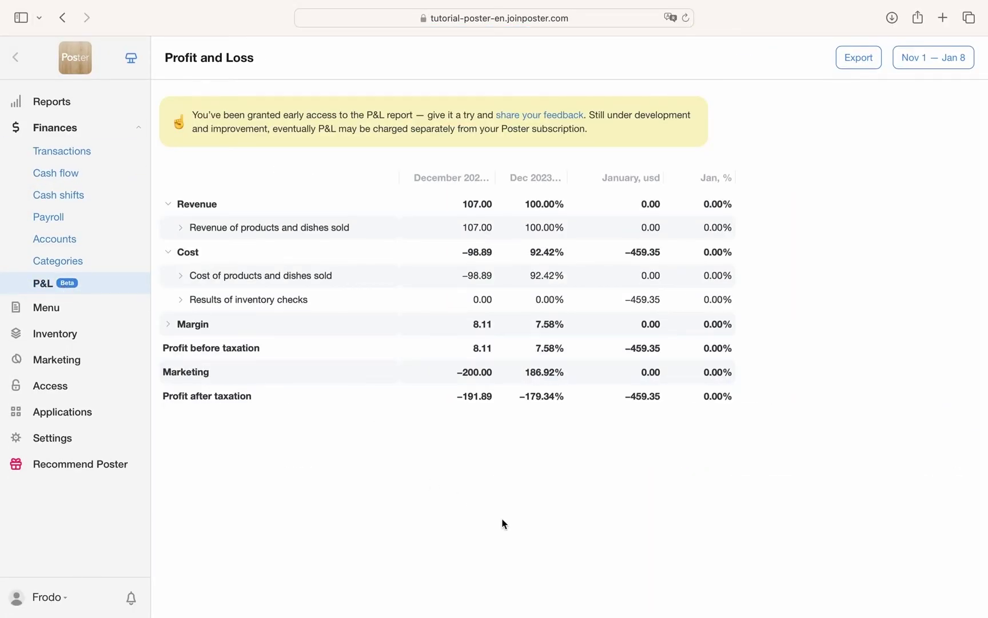
pyautogui.click(951, 64)
pyautogui.click(942, 256)
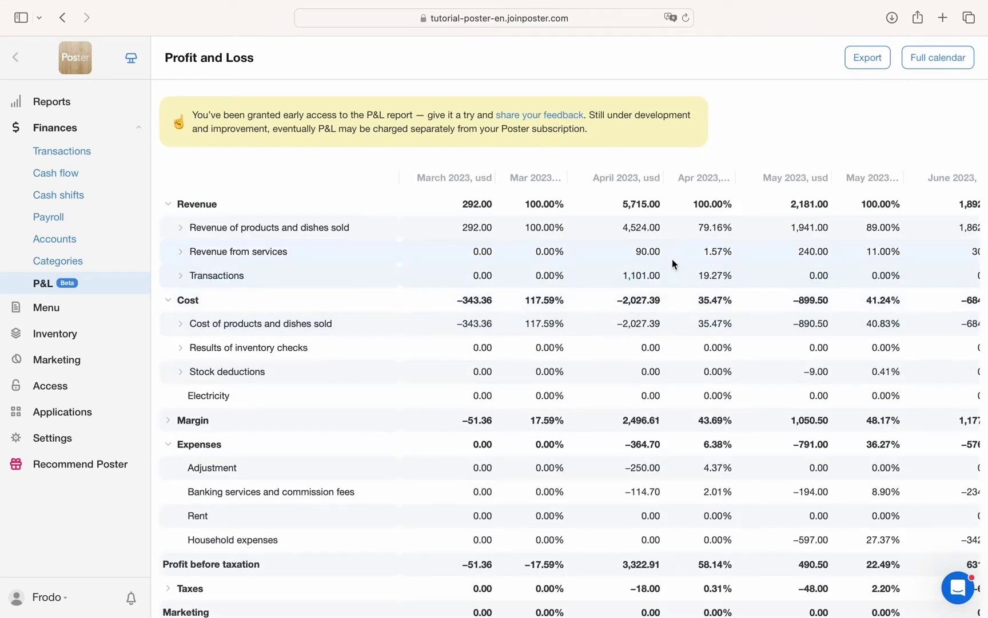
pyautogui.moveTo(709, 177); pyautogui.dragTo(614, 184)
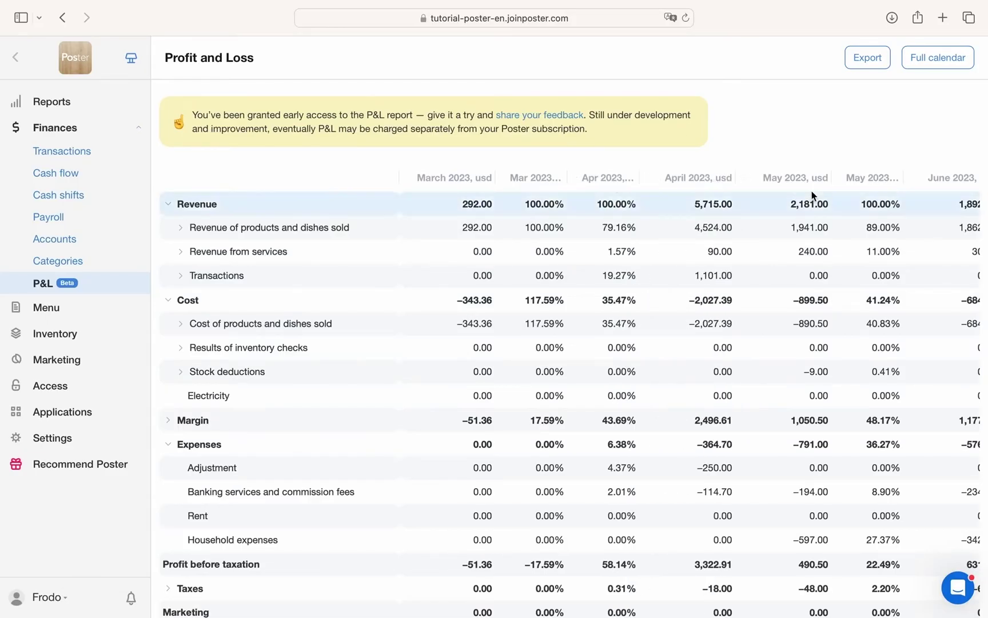
pyautogui.moveTo(858, 180); pyautogui.dragTo(689, 177)
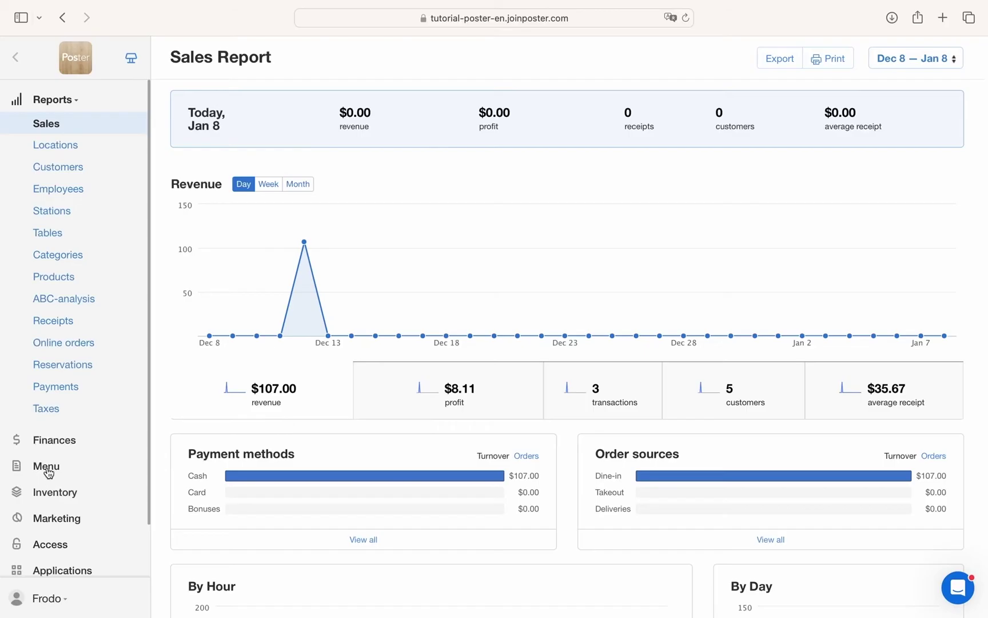
# Under Marketing, browse the customers list and customer groups.
pyautogui.click(59, 514)
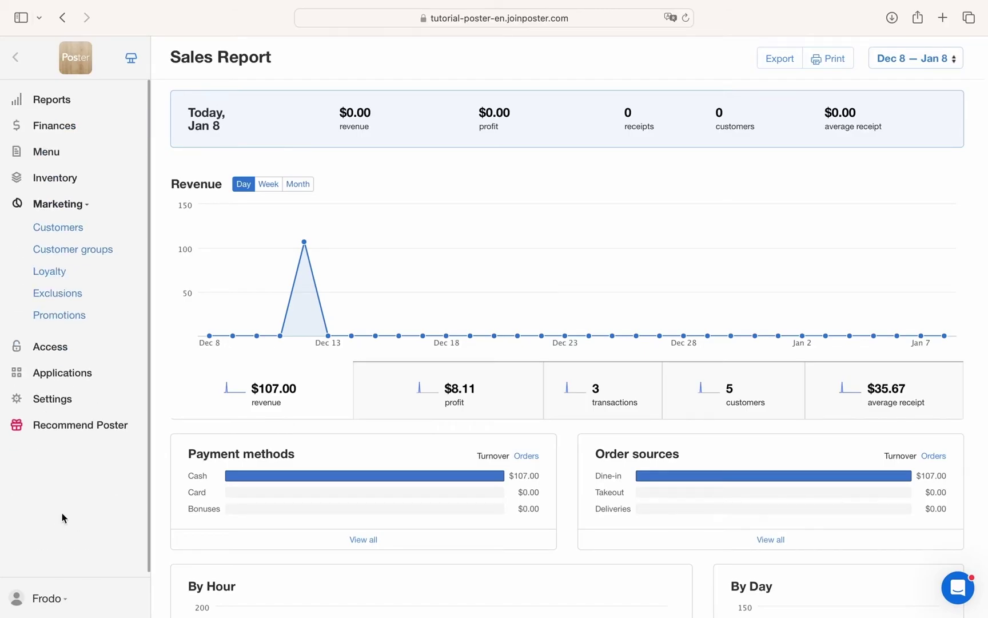
pyautogui.click(91, 235)
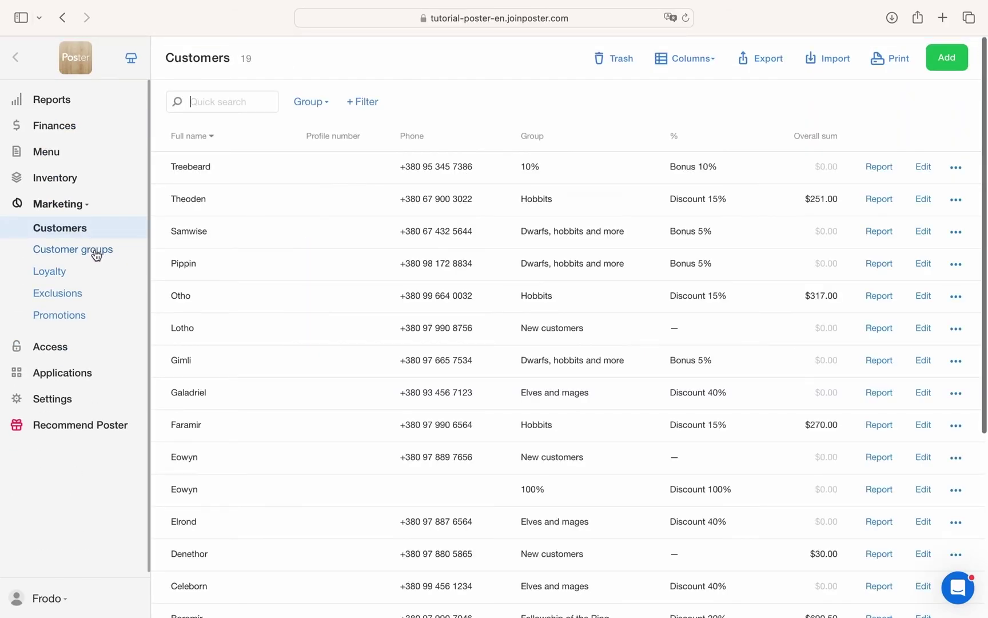
pyautogui.click(96, 255)
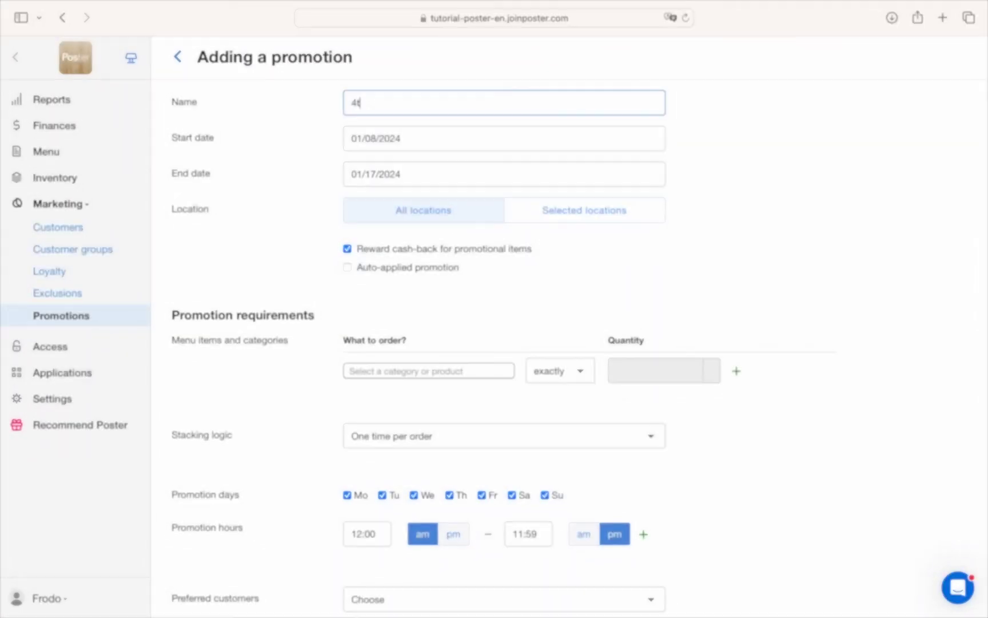
pyautogui.write('h cup of coffee')
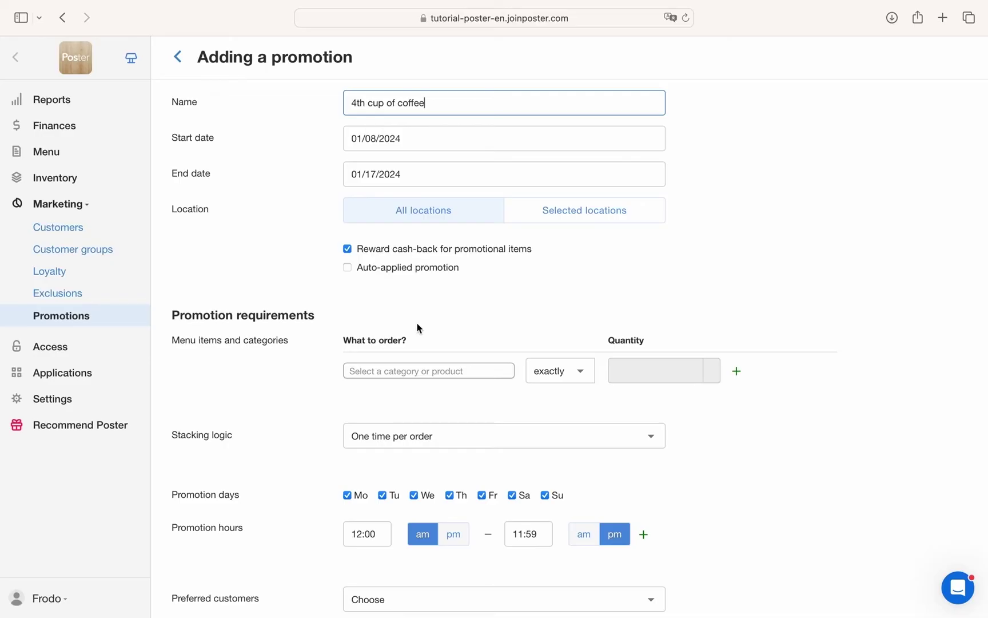
# Make the '4th cup of coffee' promotion require ordering 4 Americano.
pyautogui.click(413, 373)
pyautogui.scroll(-5, 419, 474)
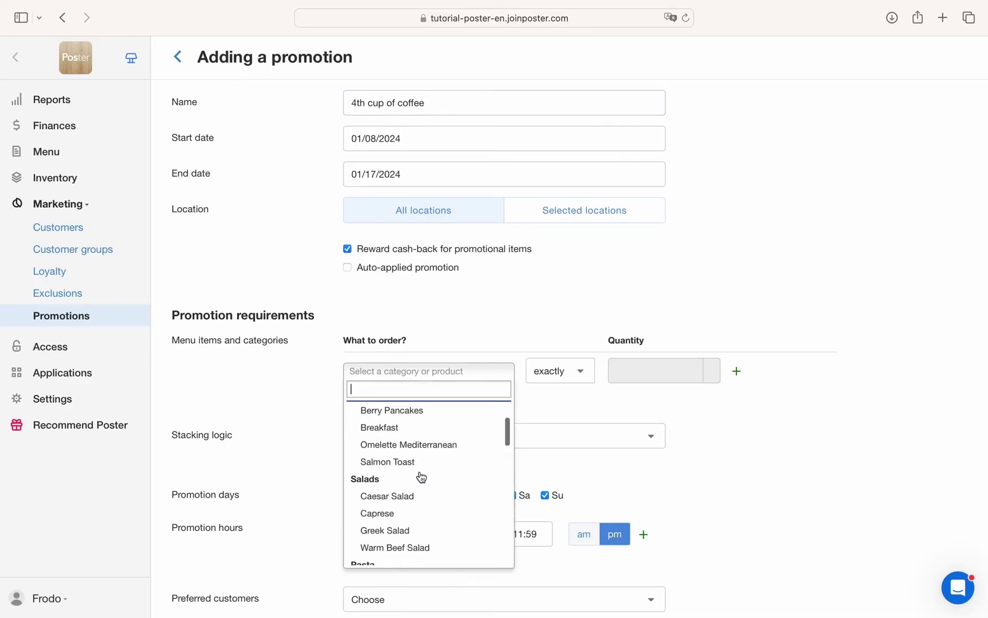
pyautogui.scroll(-6, 422, 476)
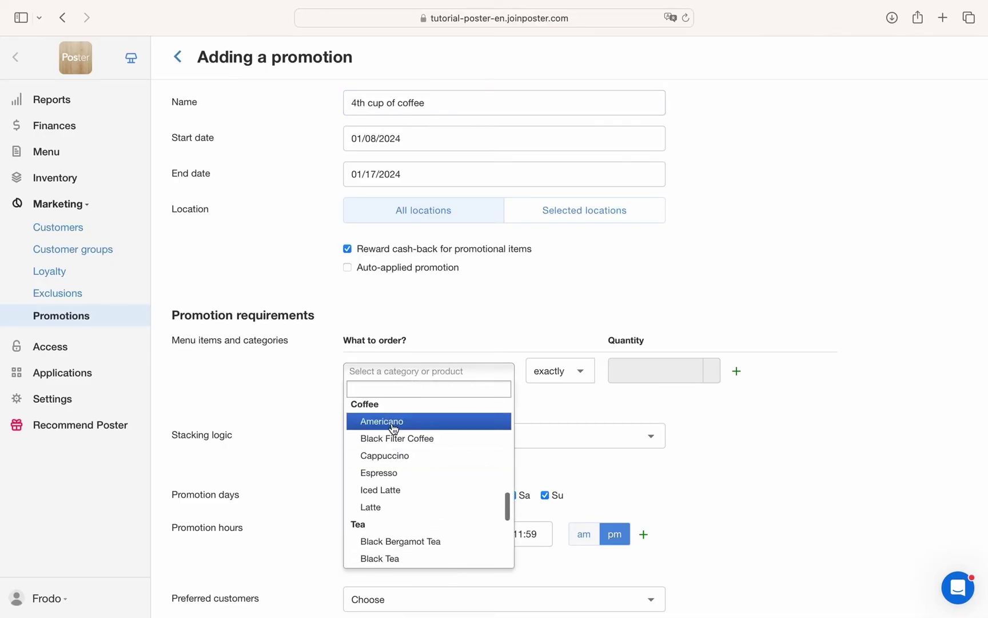
pyautogui.click(397, 421)
pyautogui.click(648, 372)
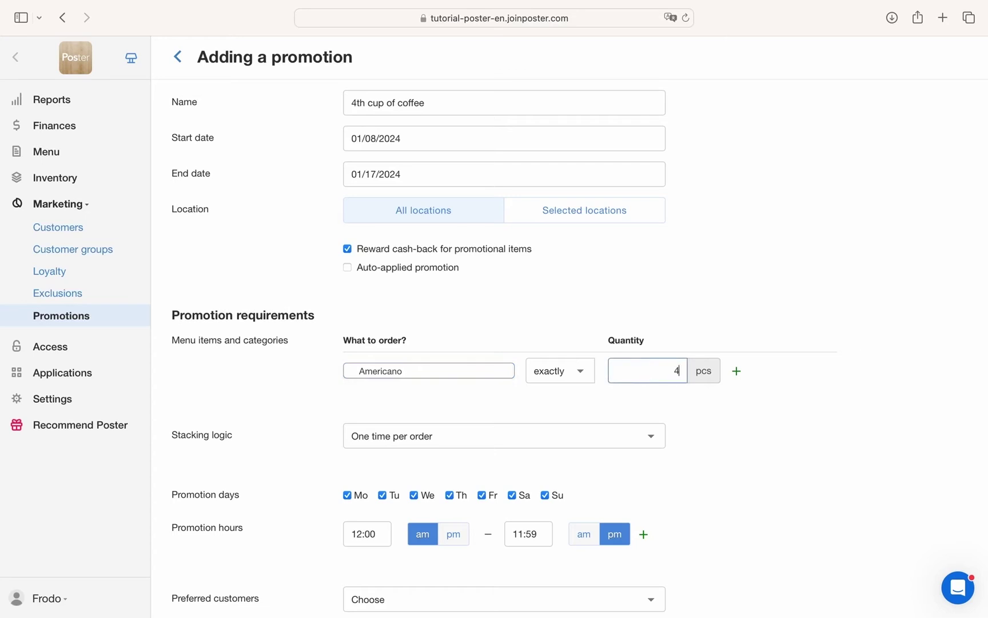
pyautogui.scroll(-2, 743, 464)
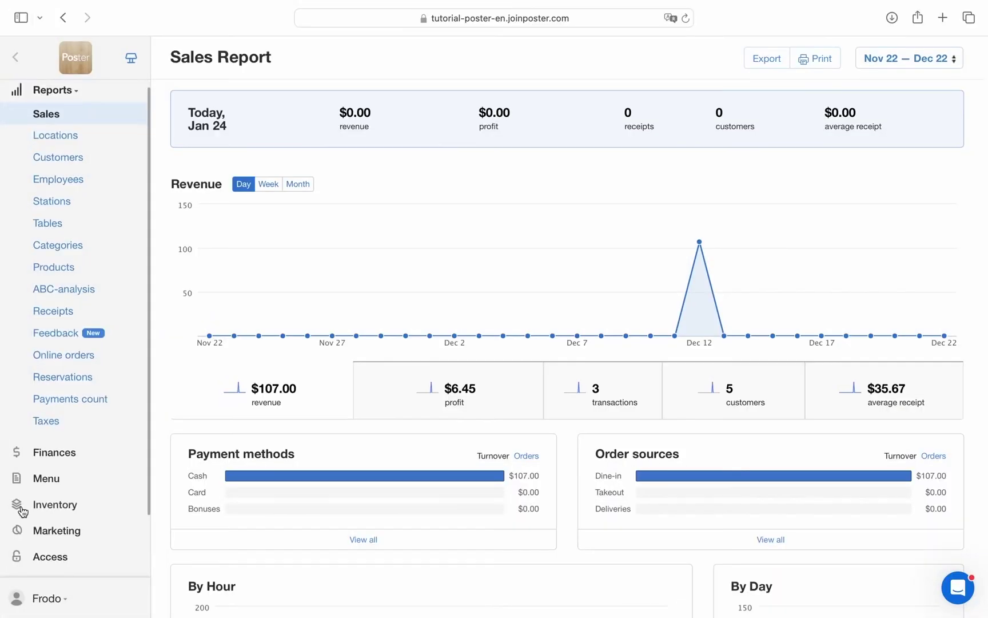
# Open the Poster QR app from Applications and review its Design settings.
pyautogui.scroll(-2, 22, 503)
pyautogui.click(48, 507)
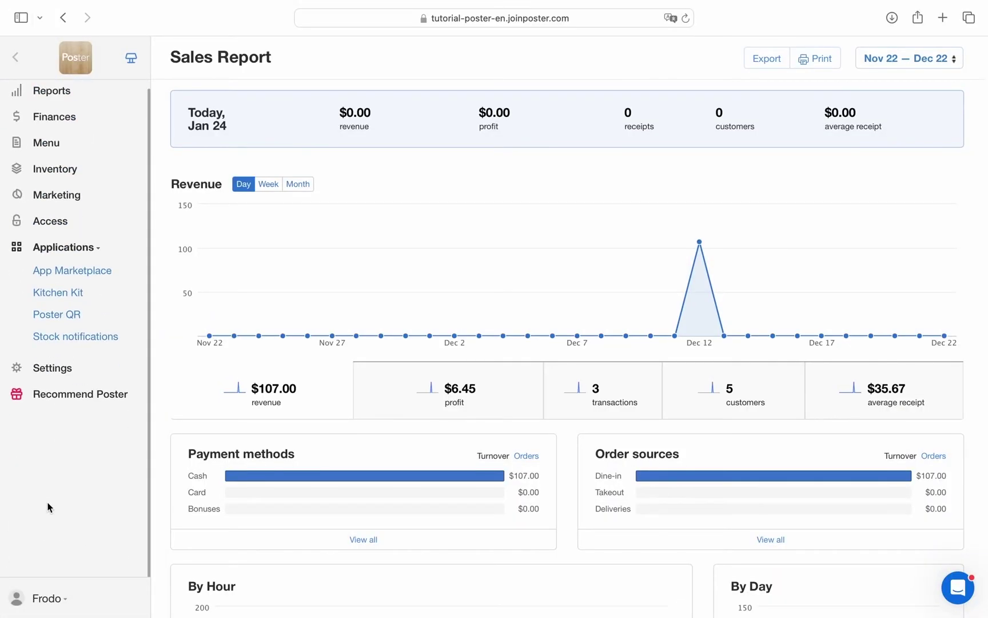
pyautogui.click(55, 318)
pyautogui.click(443, 63)
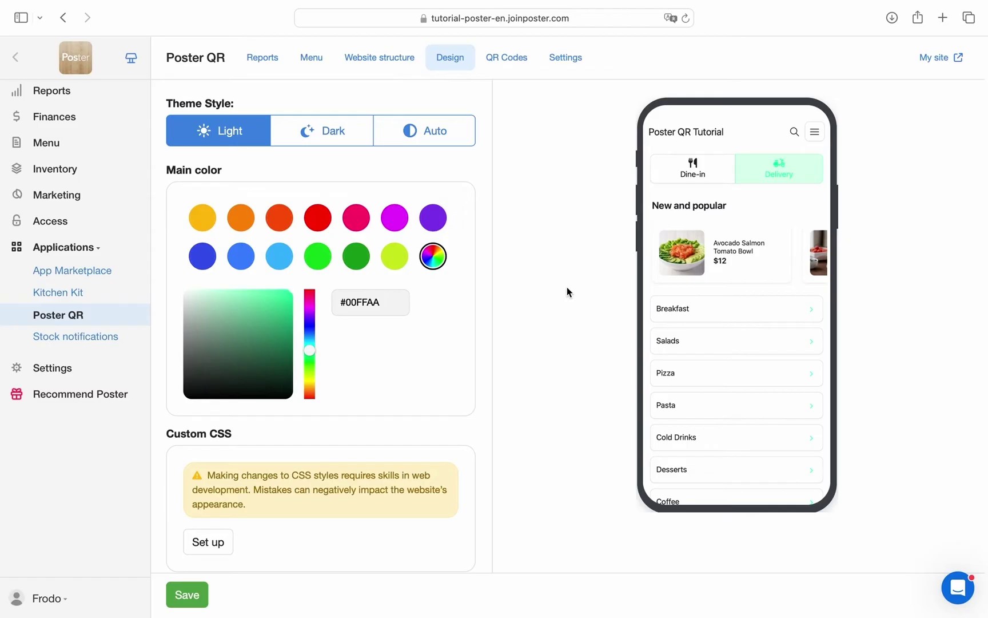
pyautogui.scroll(-1, 612, 428)
pyautogui.scroll(1, 611, 427)
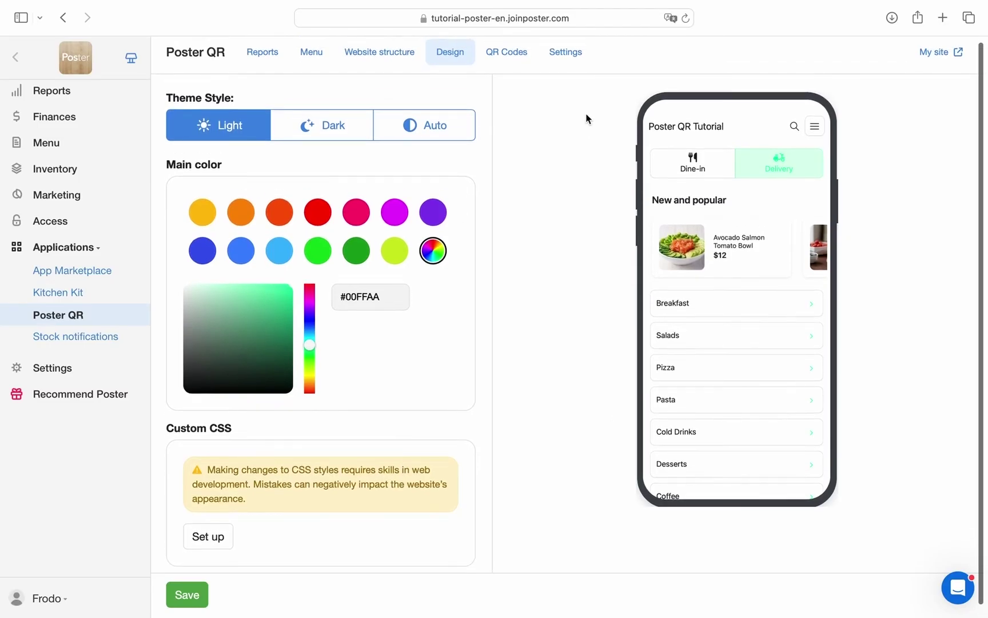
# Preview the live Poster QR online menu website.
pyautogui.click(933, 53)
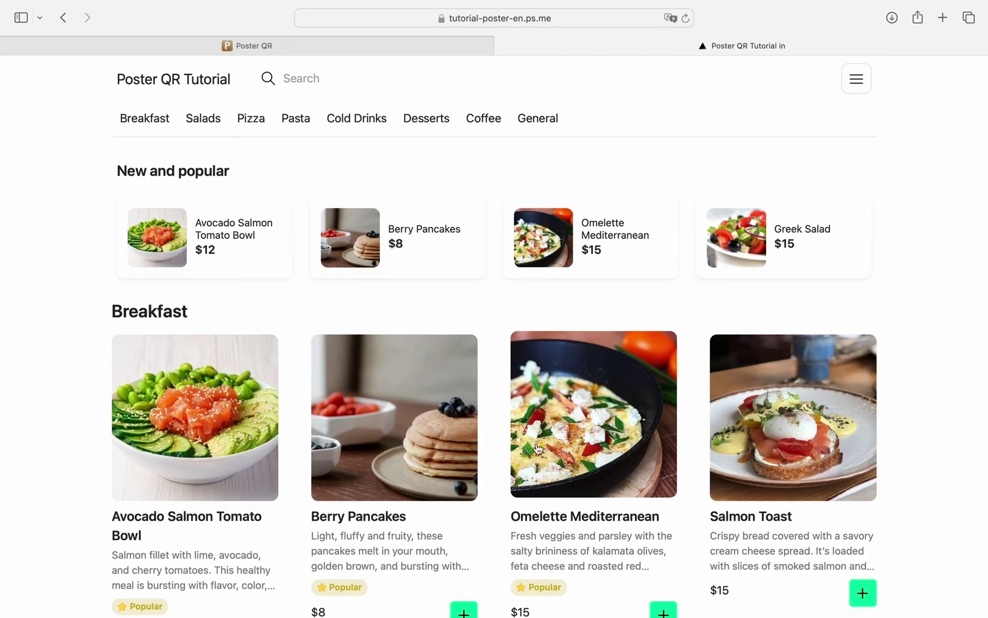
pyautogui.scroll(-3, 537, 449)
pyautogui.scroll(3, 529, 458)
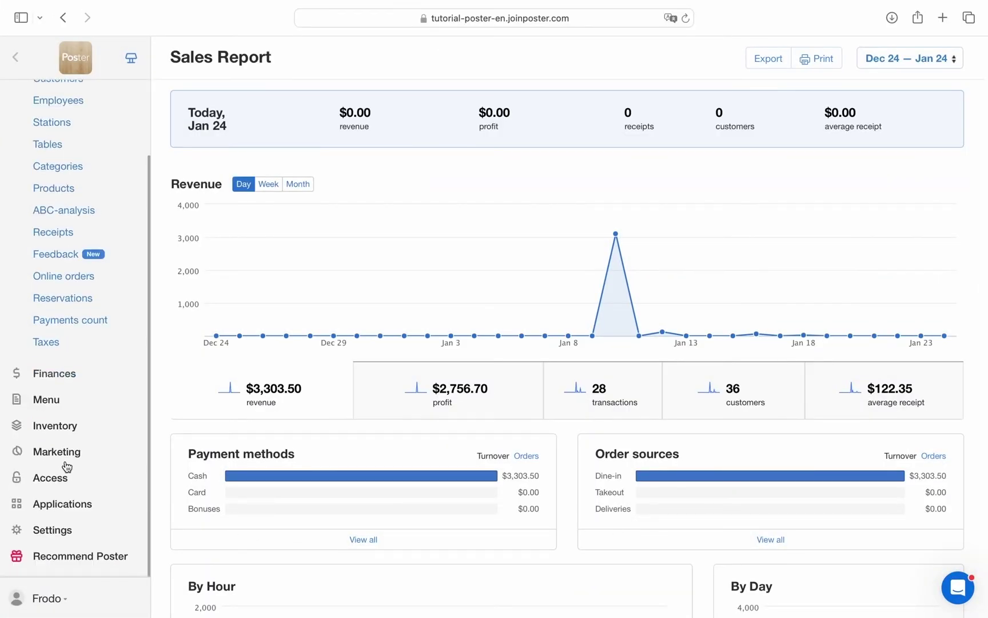
# Under Access, enter a fixed rate of 1 per hour, 2 per shift and 10 per month.
pyautogui.click(51, 479)
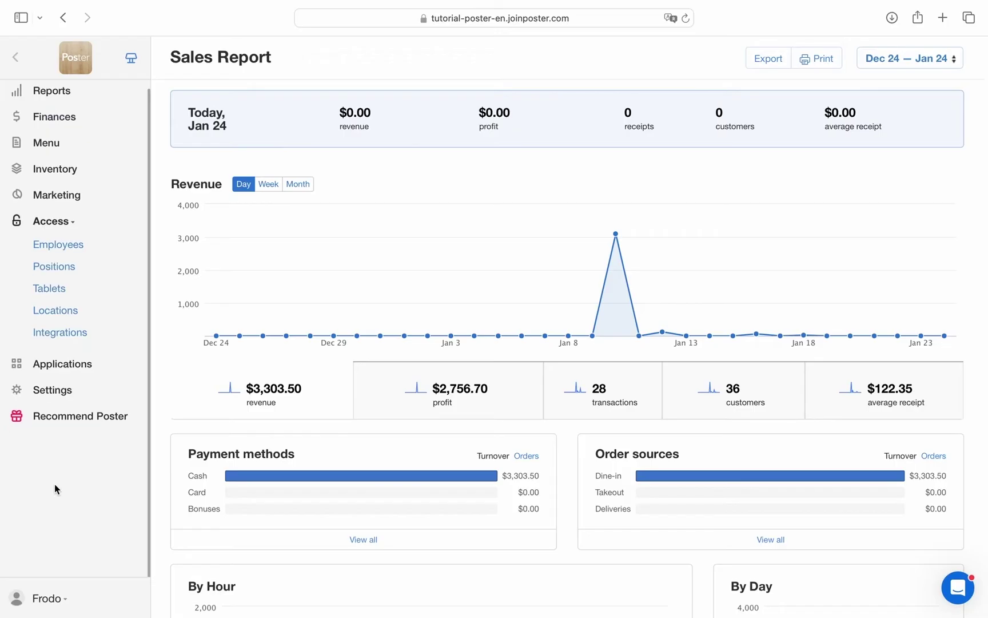
pyautogui.click(68, 247)
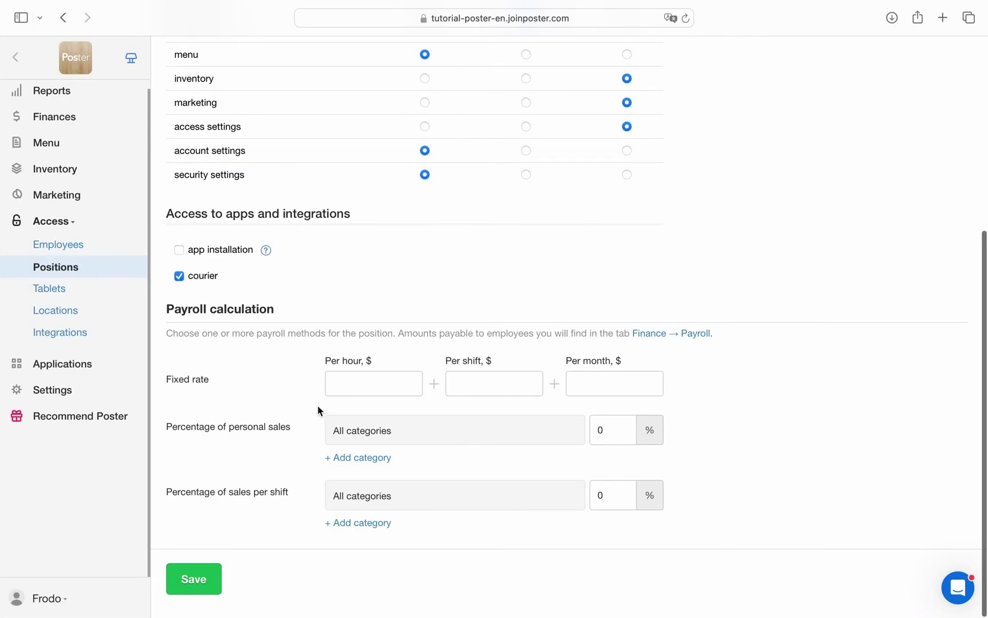
pyautogui.click(378, 395)
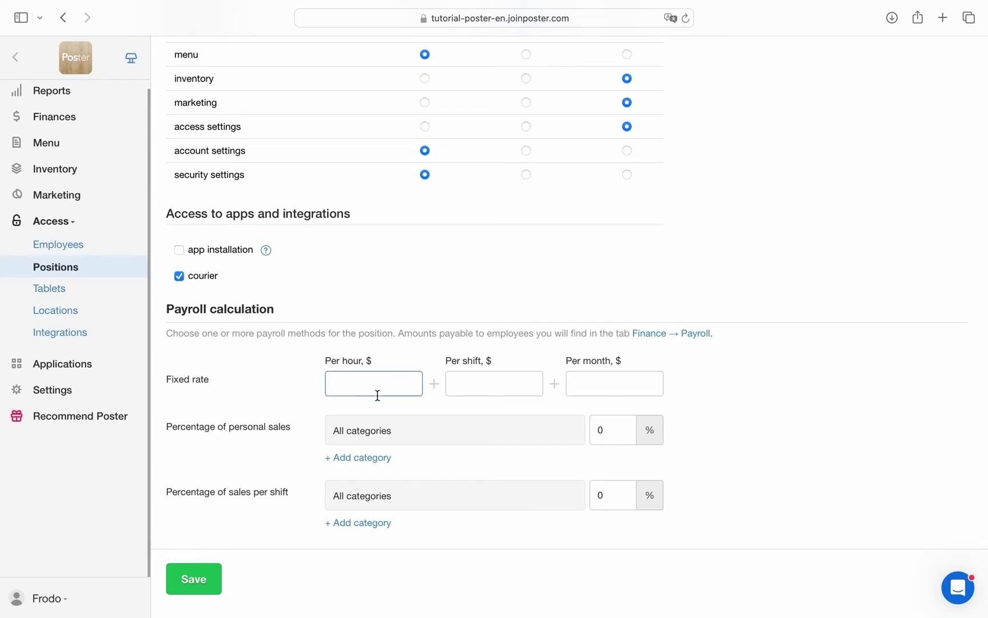
pyautogui.click(470, 392)
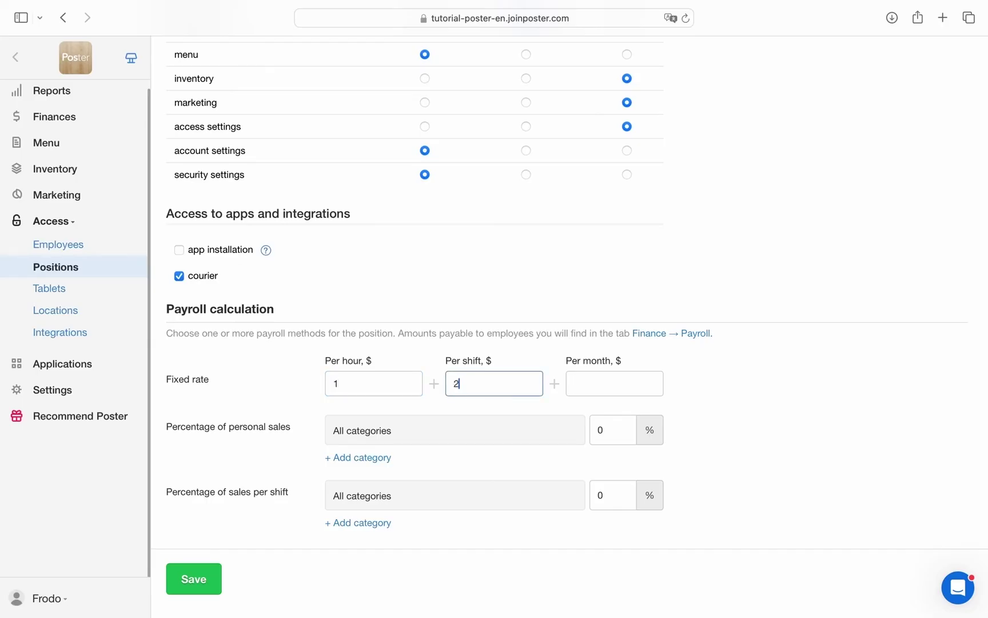
pyautogui.click(611, 373)
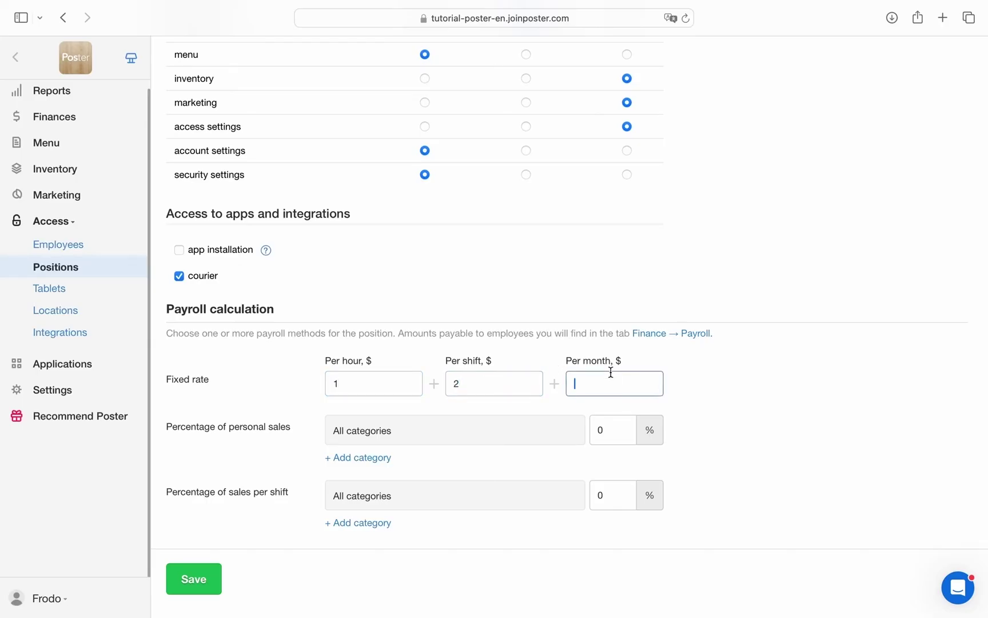
pyautogui.write('10')
pyautogui.click(723, 467)
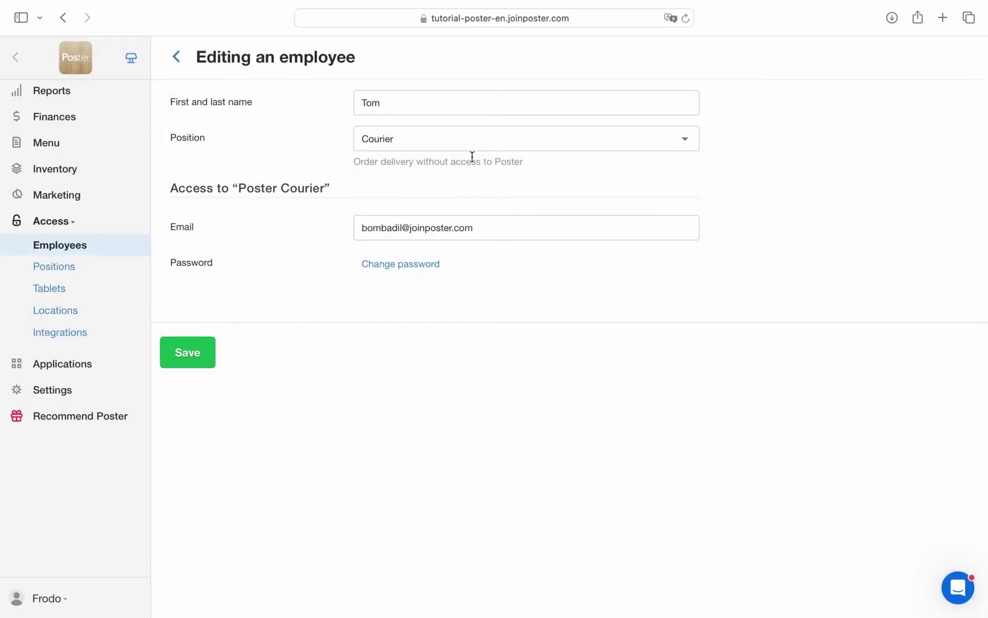
# Keep Courier as the employee's position and open the Courier position for editing.
pyautogui.click(456, 145)
pyautogui.click(445, 140)
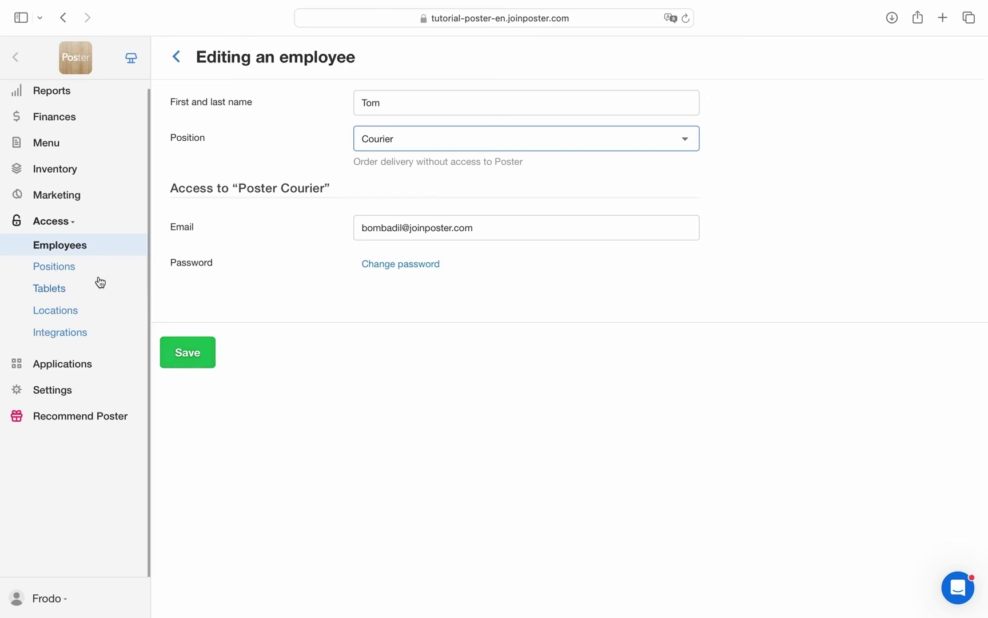
pyautogui.click(53, 266)
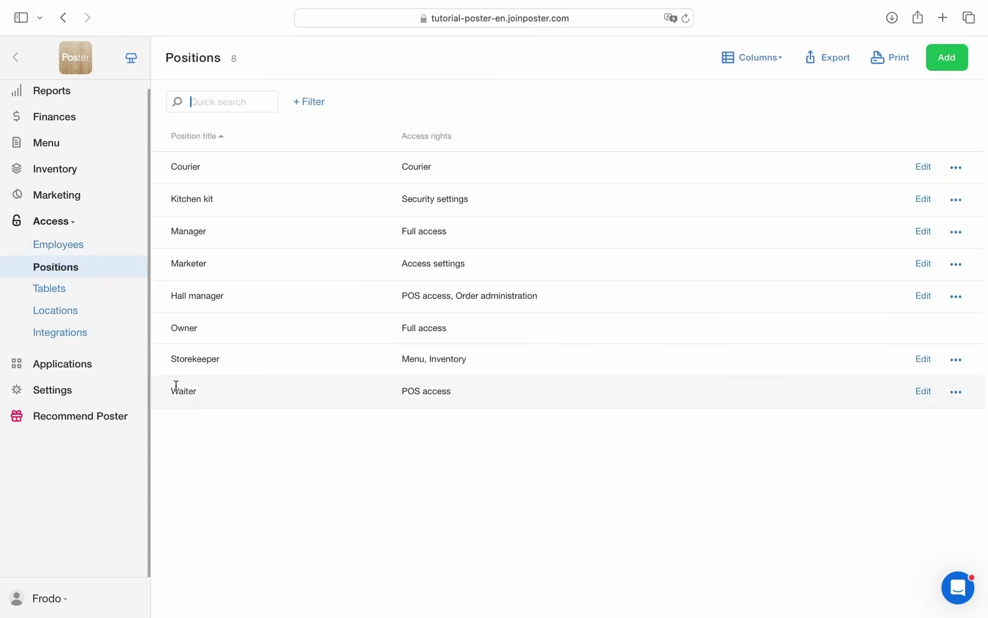
pyautogui.click(924, 167)
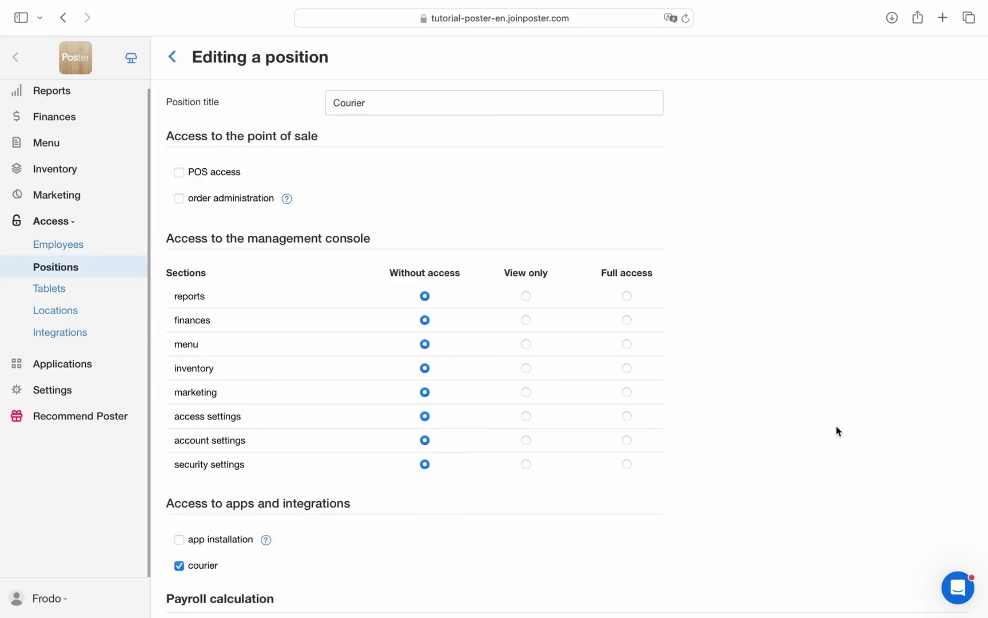
# Give Courier view-only reports and finances, plus full access to inventory, marketing and access settings.
pyautogui.click(525, 296)
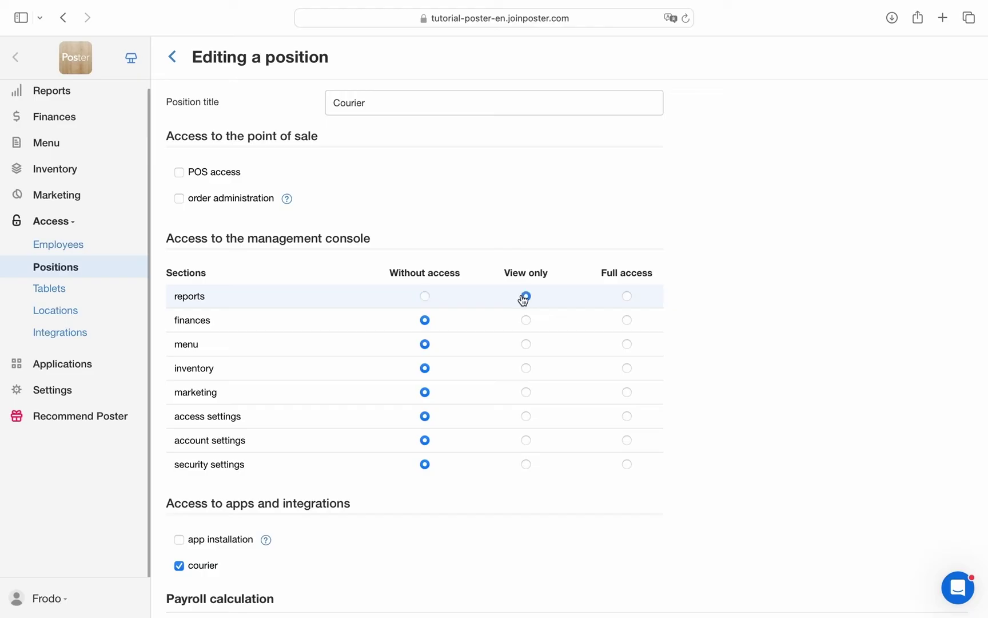
pyautogui.click(528, 320)
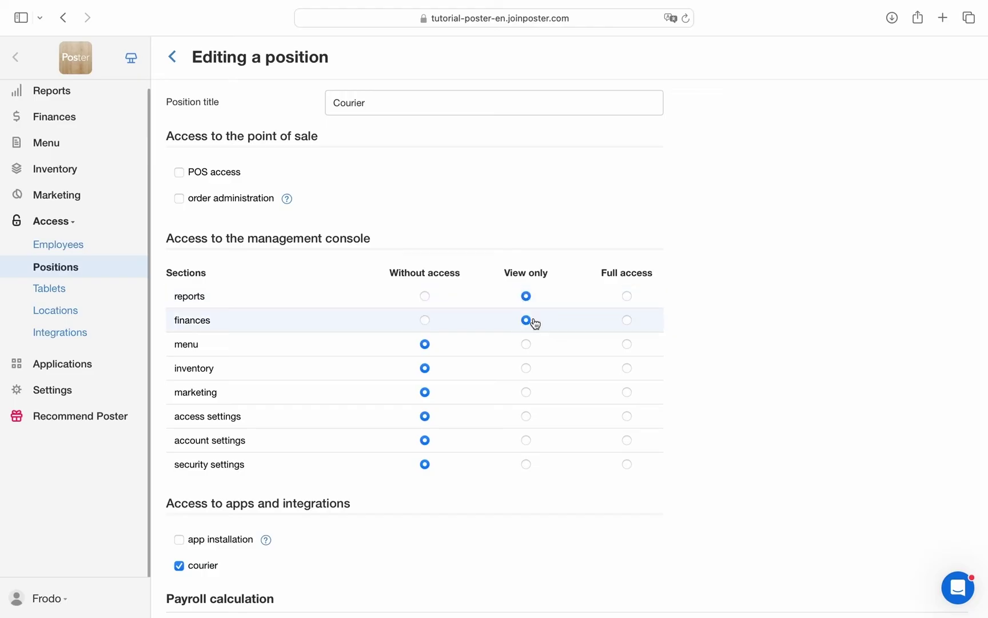
pyautogui.click(626, 369)
pyautogui.click(627, 393)
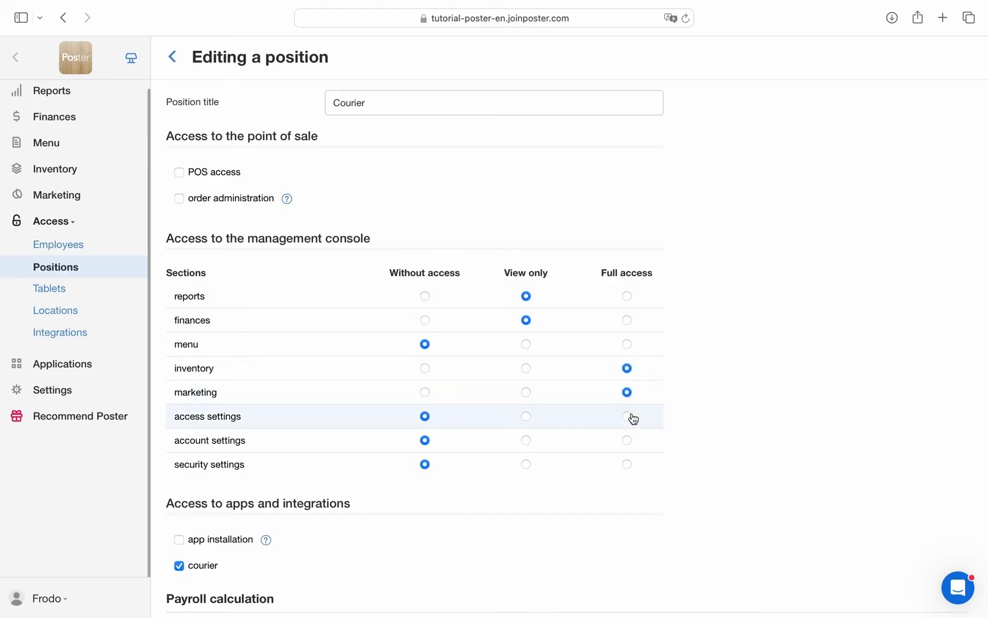
pyautogui.click(628, 417)
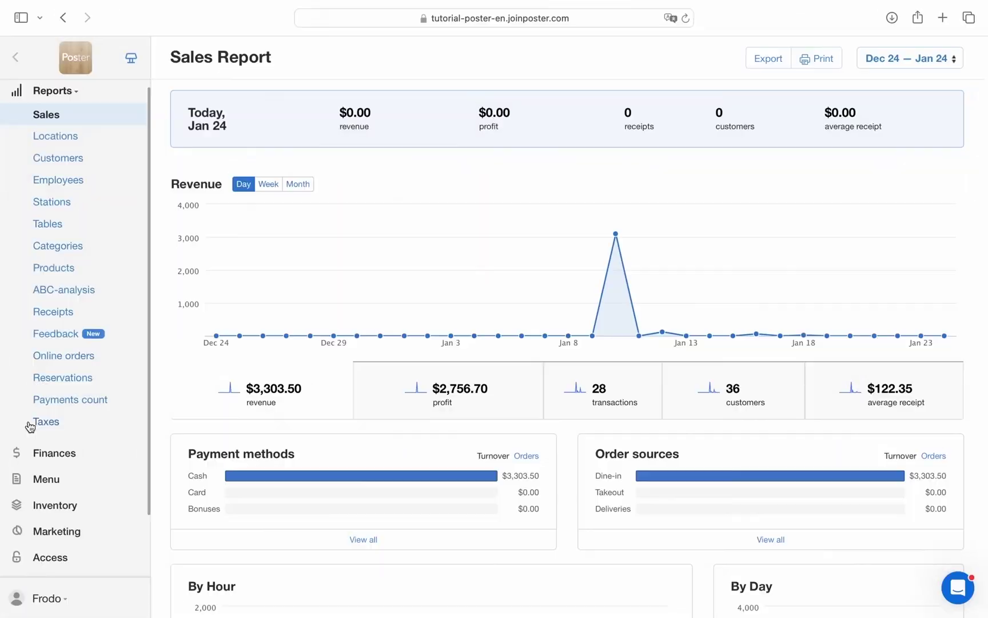
# Open Settings > General and scroll down to the Round the order price option.
pyautogui.scroll(-3, 26, 426)
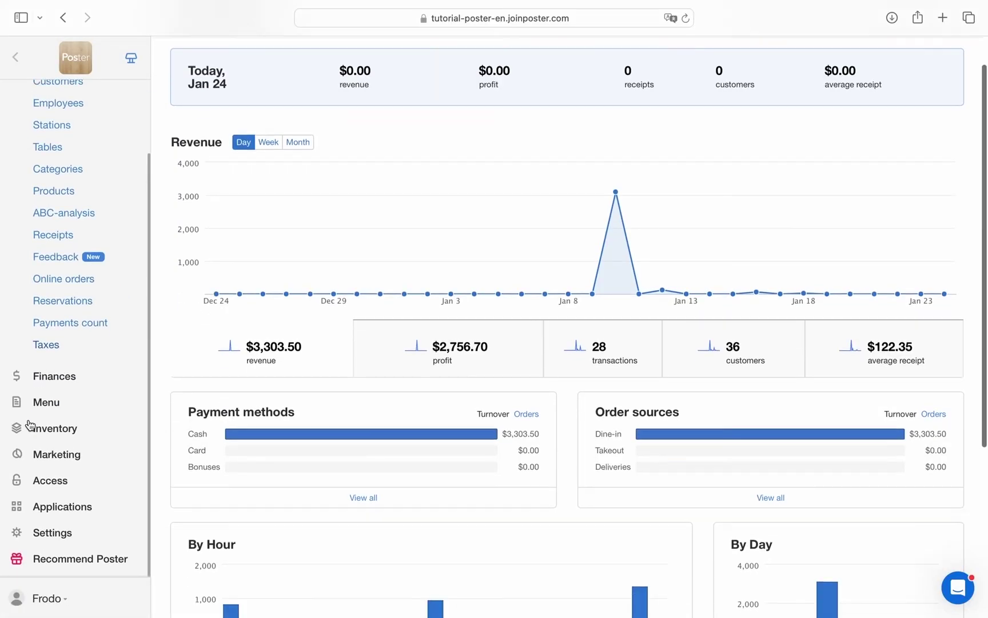
pyautogui.click(57, 532)
pyautogui.scroll(-3, 60, 538)
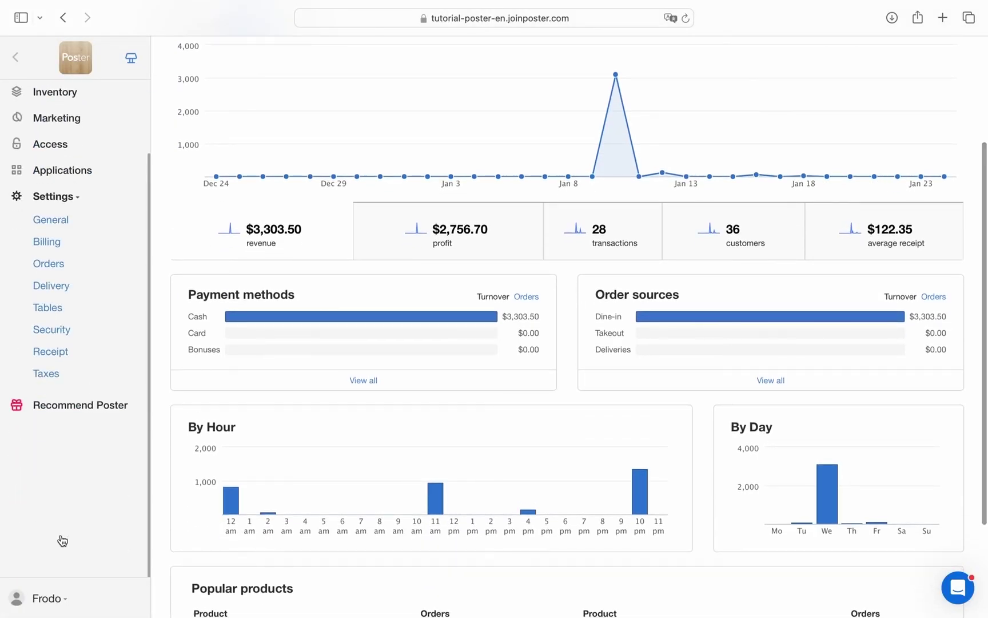
pyautogui.click(38, 223)
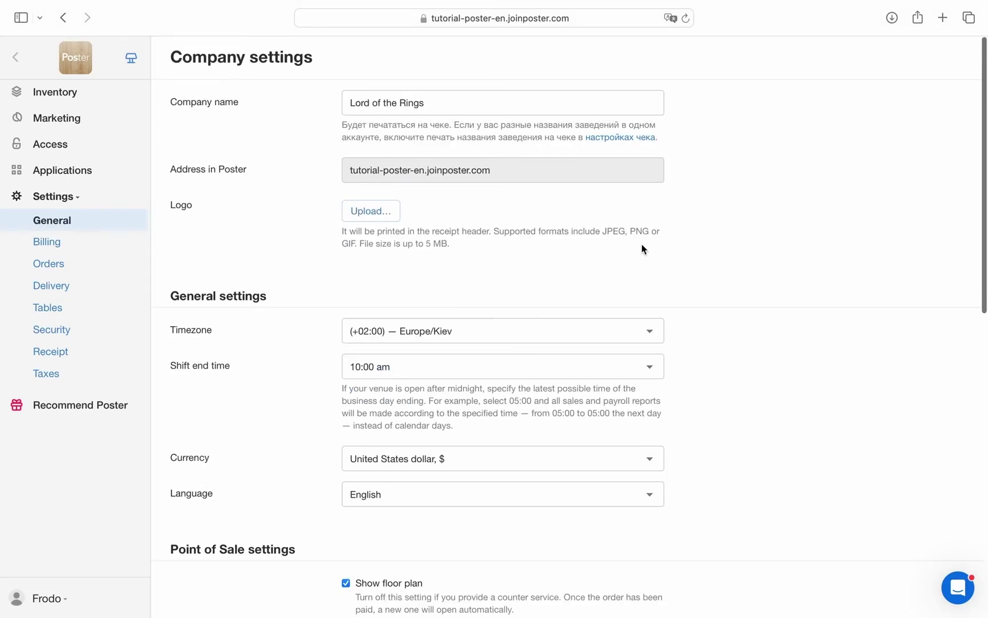
pyautogui.scroll(-2, 643, 248)
pyautogui.scroll(-1, 714, 337)
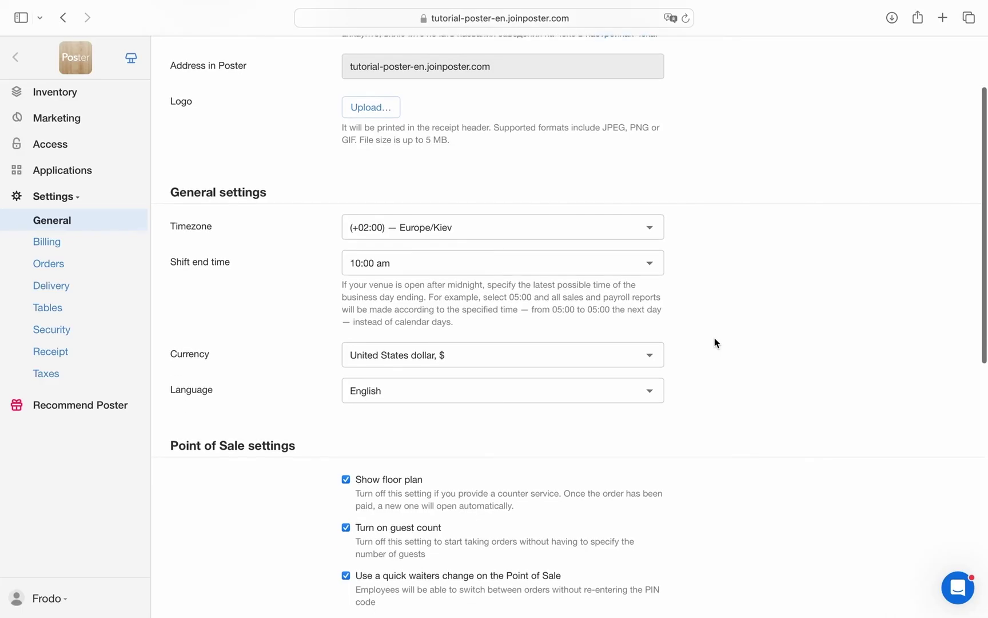
pyautogui.scroll(-5, 714, 341)
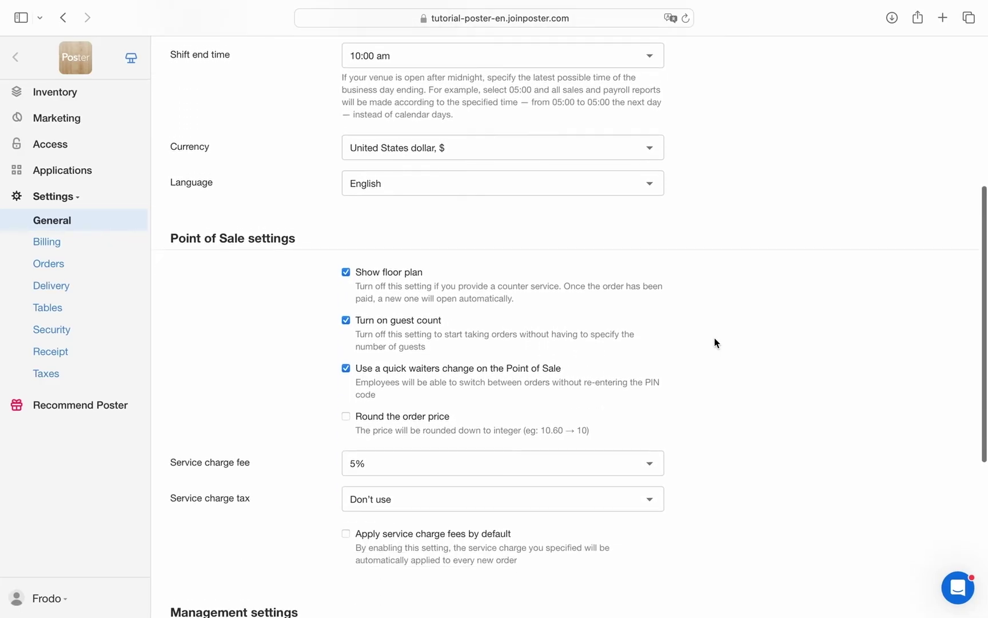
pyautogui.scroll(-2, 714, 338)
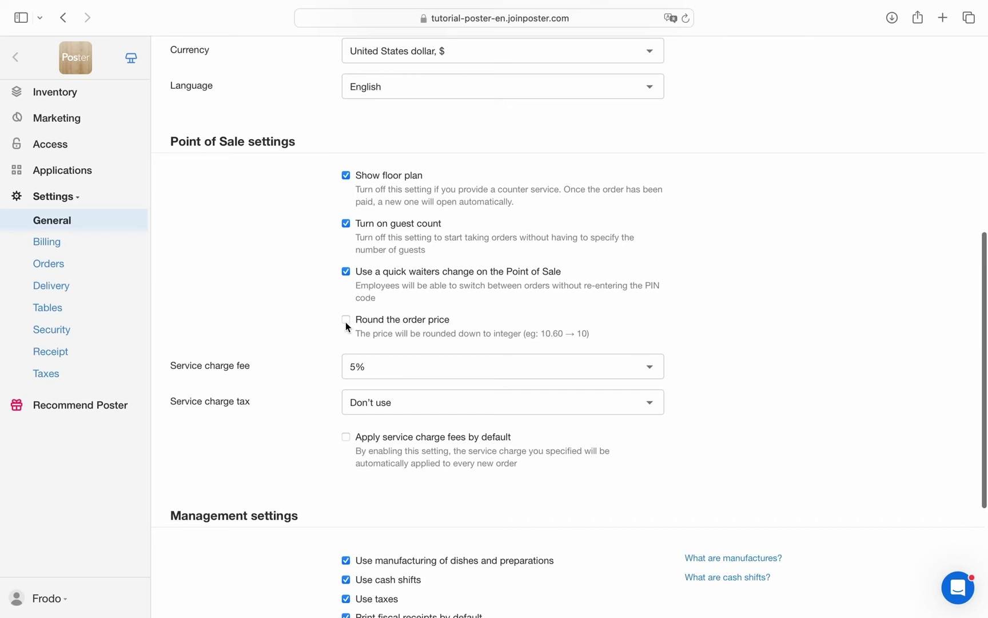
pyautogui.scroll(-3, 695, 463)
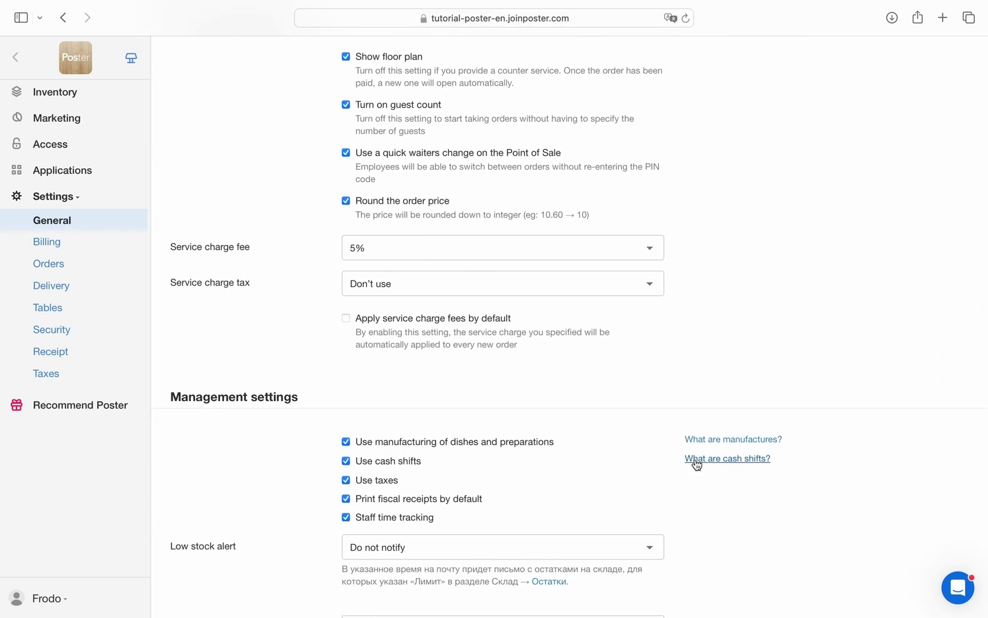
pyautogui.scroll(-3, 697, 464)
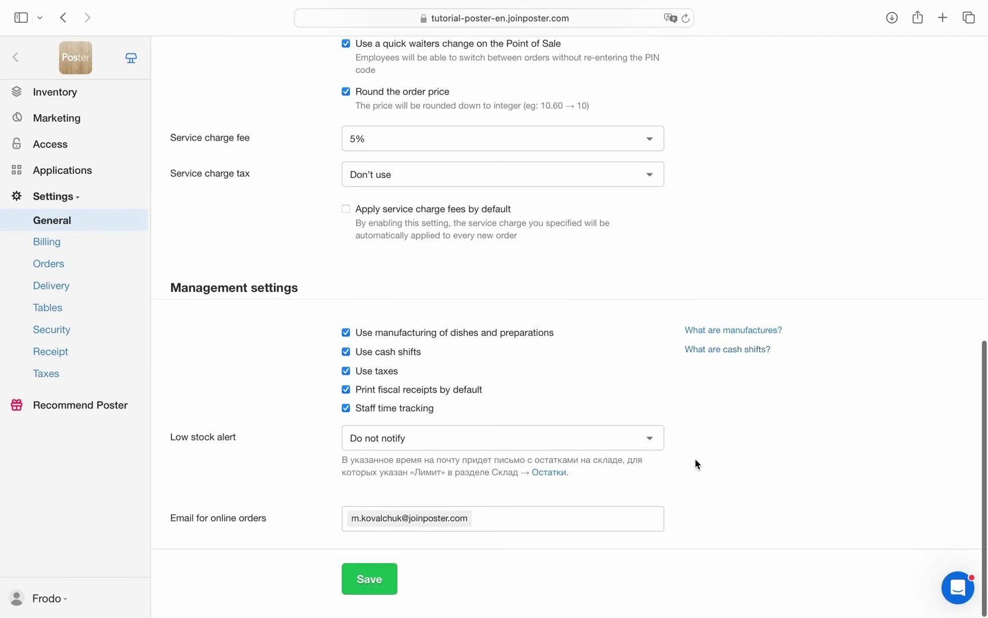
# Resize table 2, move it beside table 1, and shift table 11 left and wider.
pyautogui.moveTo(430, 176); pyautogui.dragTo(314, 170)
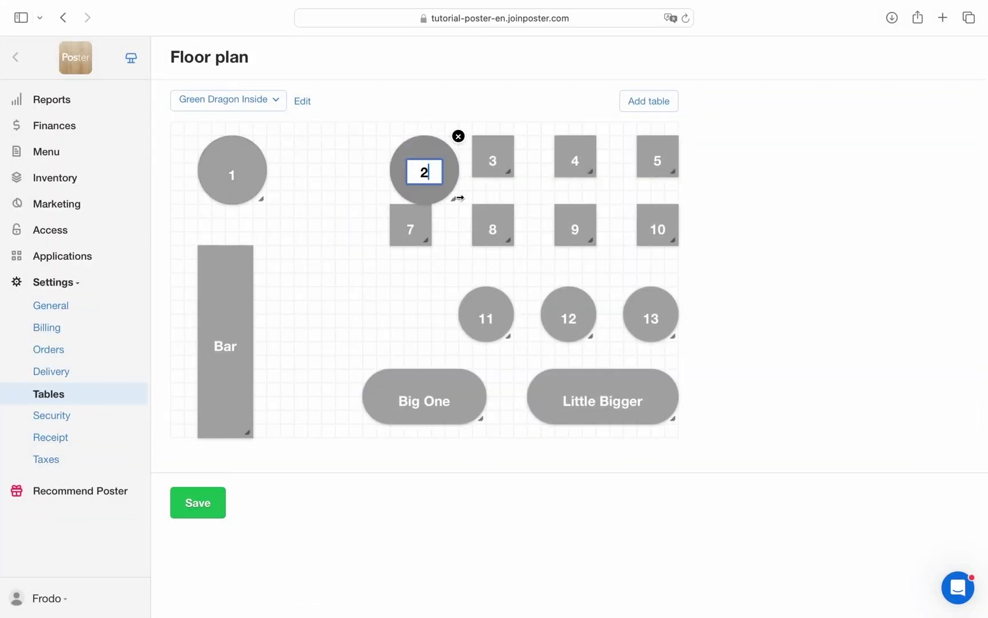
pyautogui.moveTo(492, 156); pyautogui.dragTo(316, 287)
pyautogui.click(493, 310)
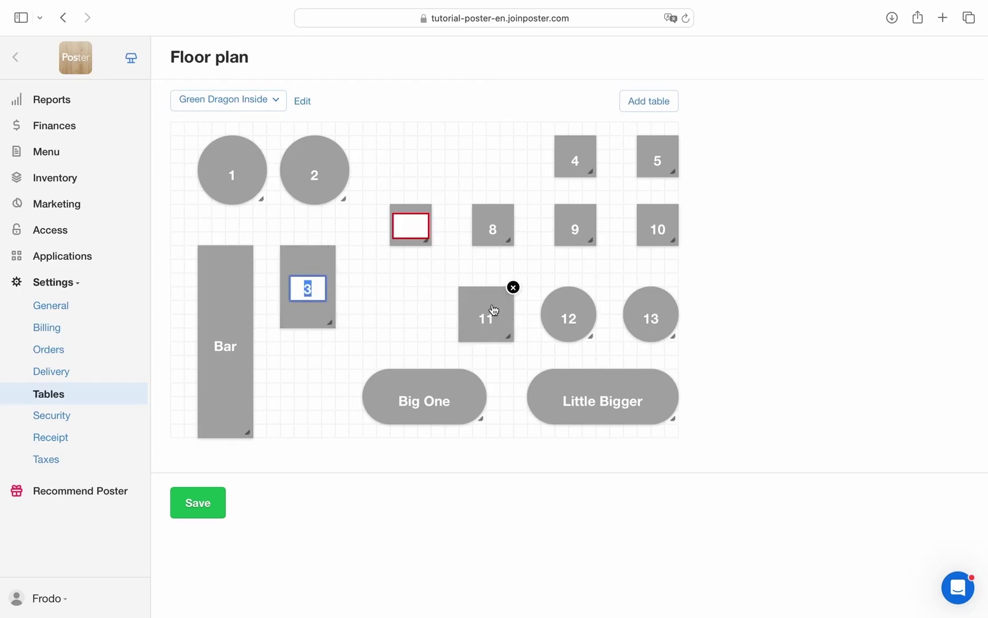
pyautogui.moveTo(493, 310); pyautogui.dragTo(411, 323)
# Name a table 4 and make it taller, enlarge table 8, and reposition tables 9, 10 and 5.
pyautogui.click(410, 224)
pyautogui.write('4')
pyautogui.moveTo(410, 234)
pyautogui.mouseDown()
pyautogui.moveTo(384, 269)
pyautogui.moveTo(409, 233)
pyautogui.mouseUp()
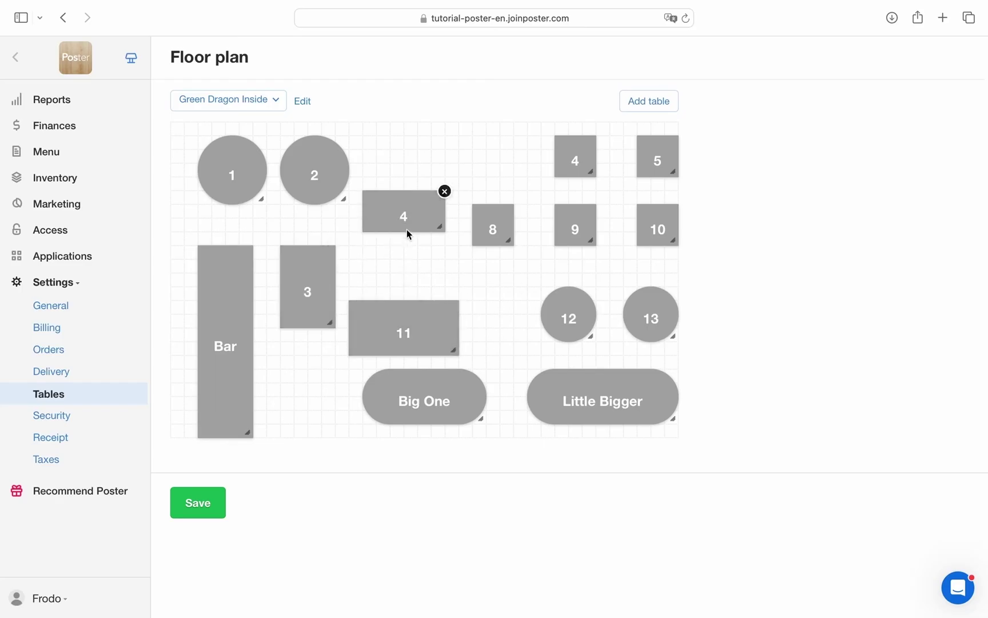
pyautogui.moveTo(494, 227); pyautogui.dragTo(508, 163)
pyautogui.moveTo(575, 229); pyautogui.dragTo(497, 238)
pyautogui.moveTo(657, 156); pyautogui.dragTo(657, 224)
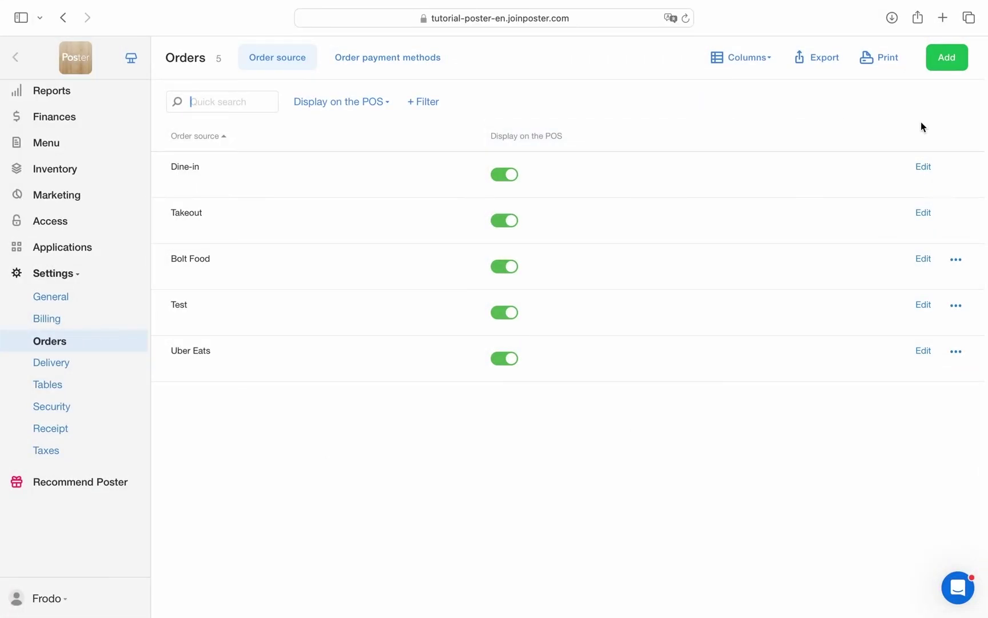
# Start a new order source named Glovo, keeping Display on the POS set to Yes.
pyautogui.click(959, 67)
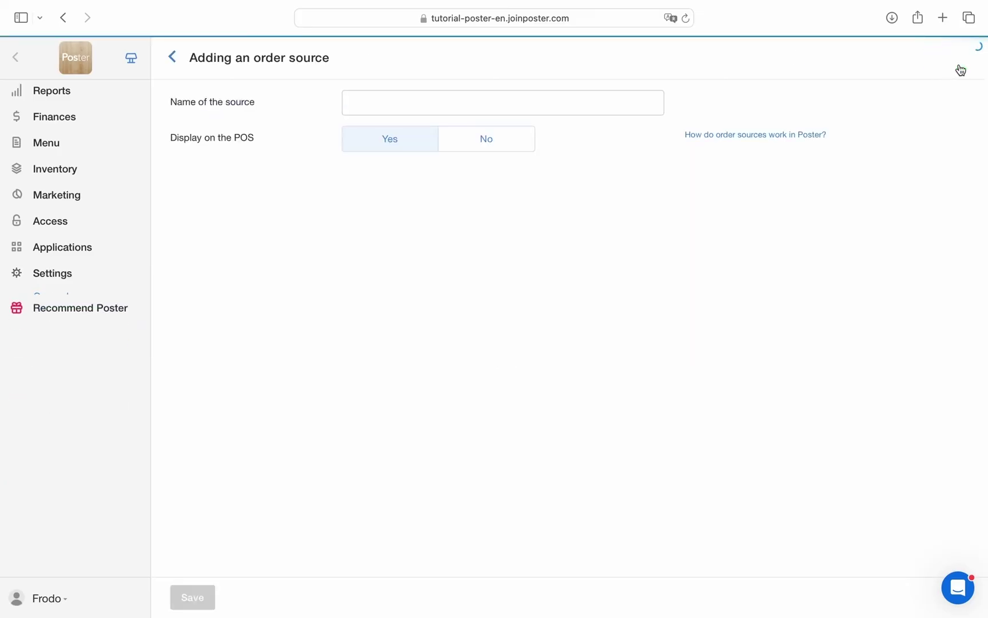
pyautogui.click(382, 113)
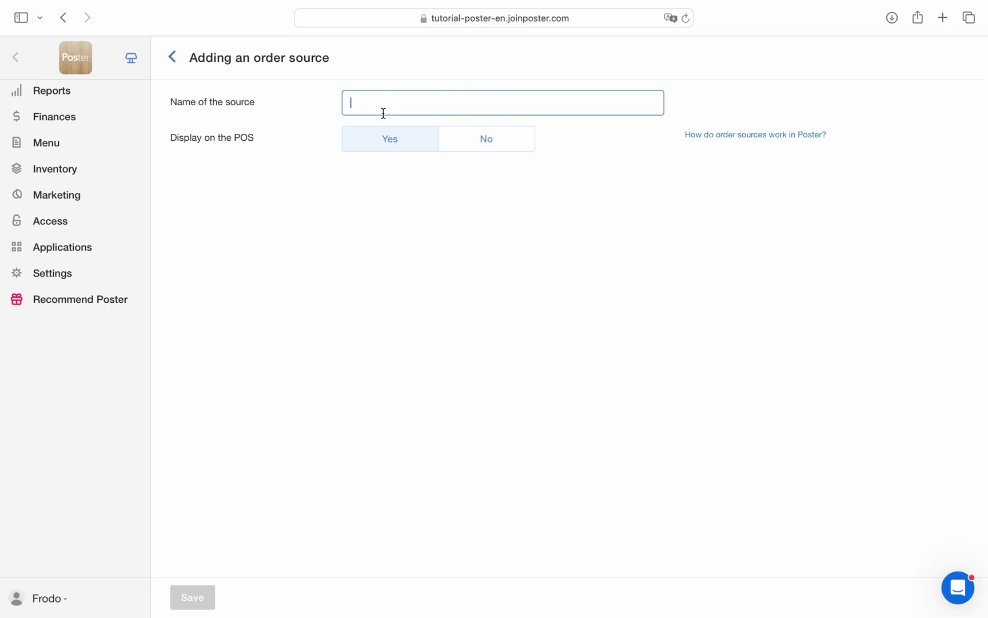
pyautogui.write('Glo')
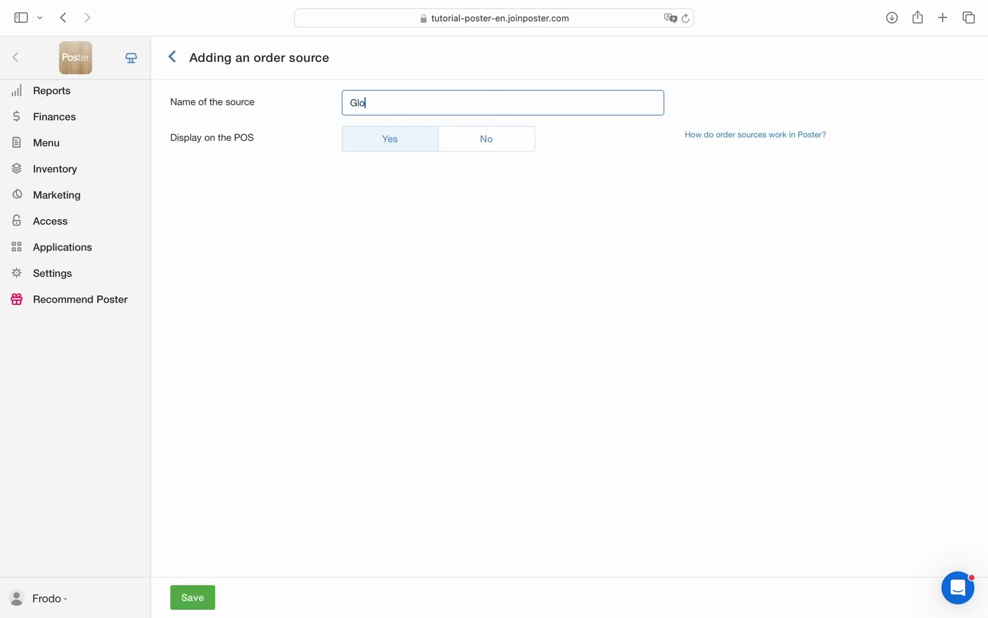
pyautogui.write('vo')
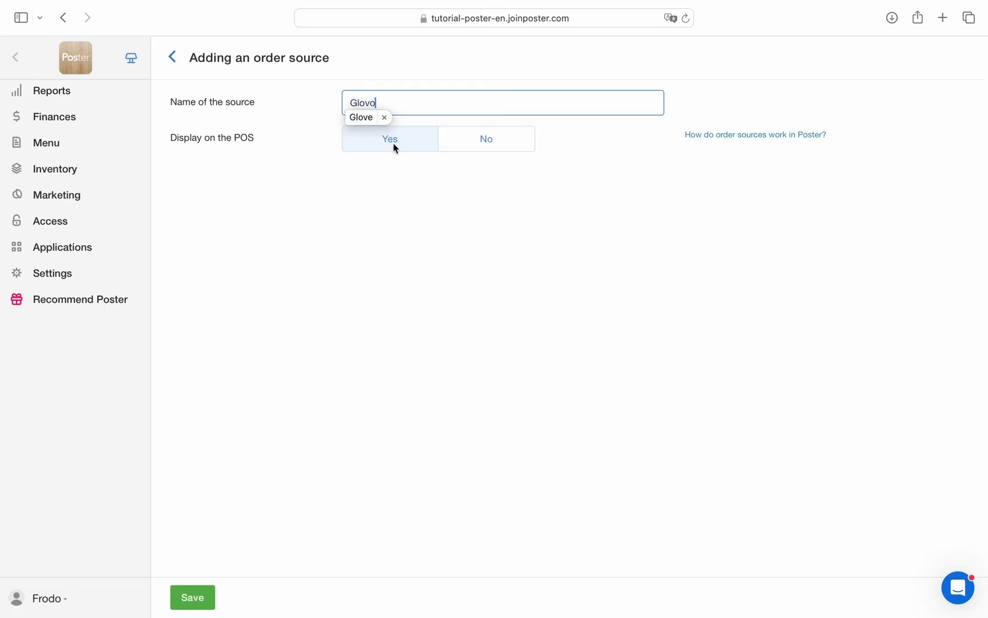
pyautogui.click(460, 149)
pyautogui.click(417, 149)
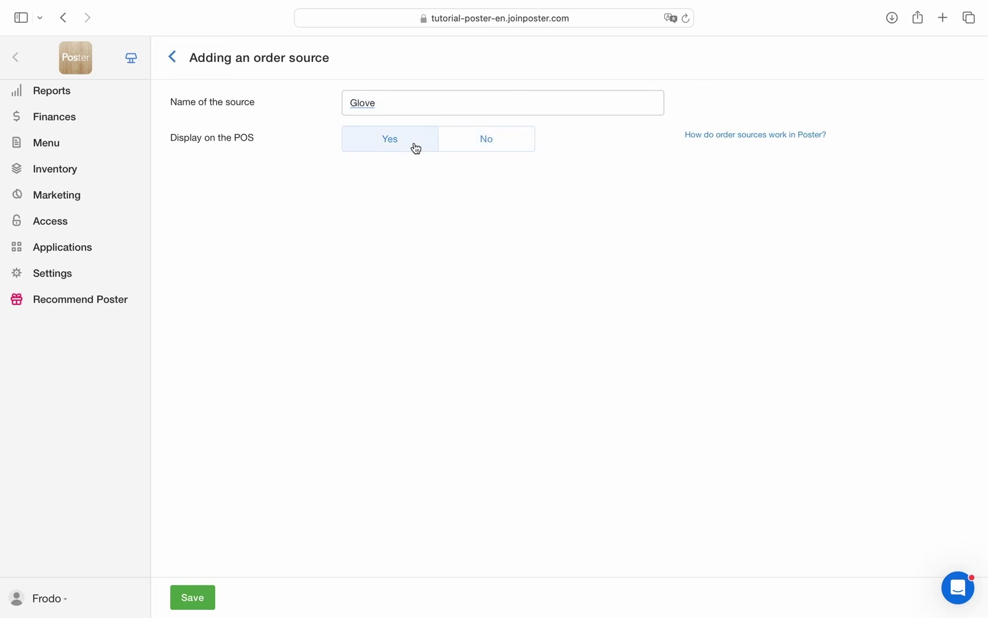
pyautogui.click(380, 107)
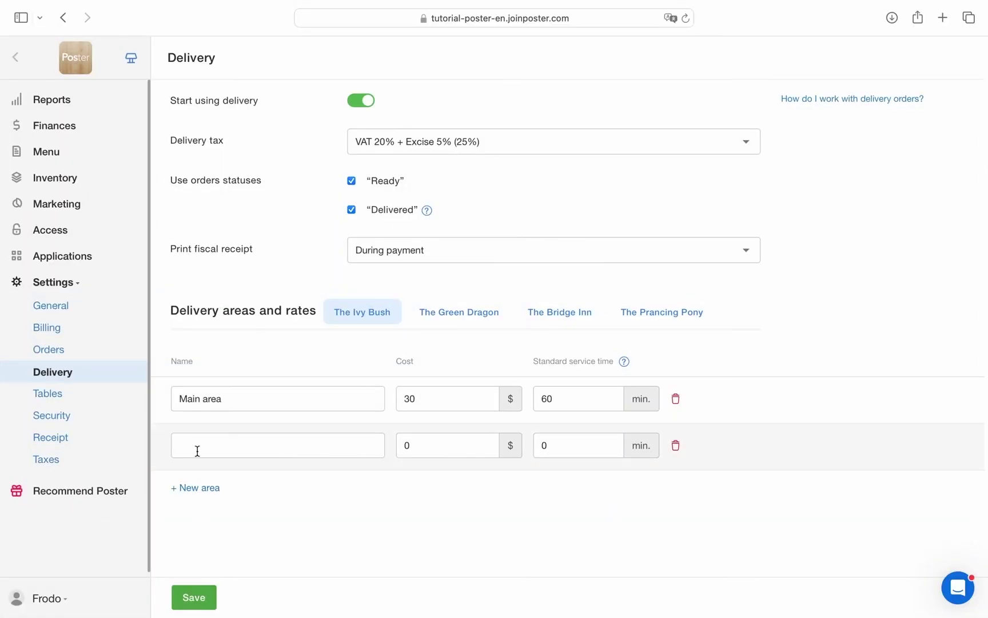
# Enter delivery area Side area with cost 60 and service time 100 minutes.
pyautogui.click(196, 450)
pyautogui.write('S')
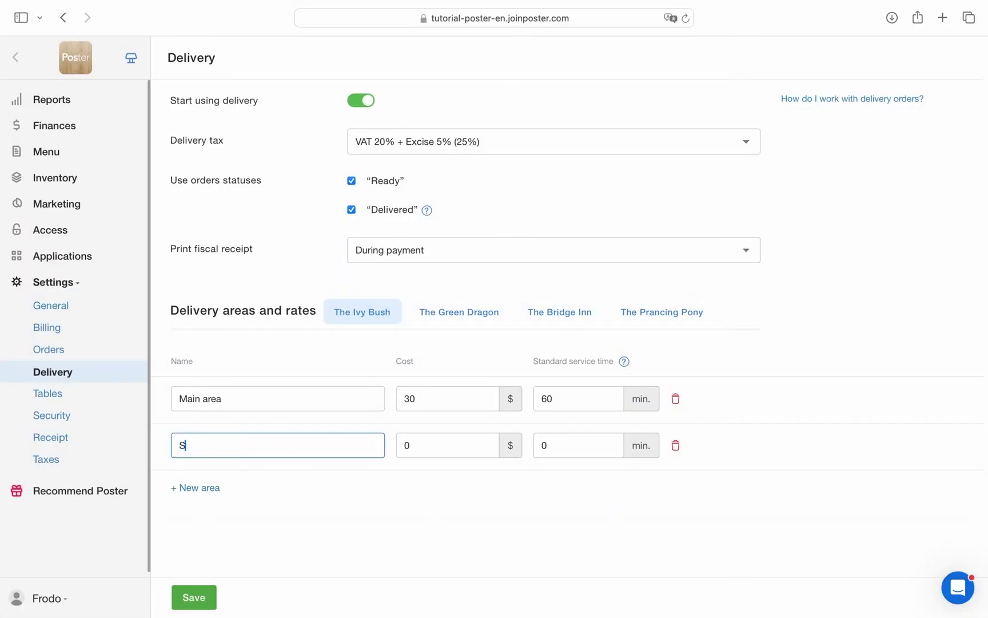
pyautogui.write('ide area')
pyautogui.click(437, 455)
pyautogui.write('60')
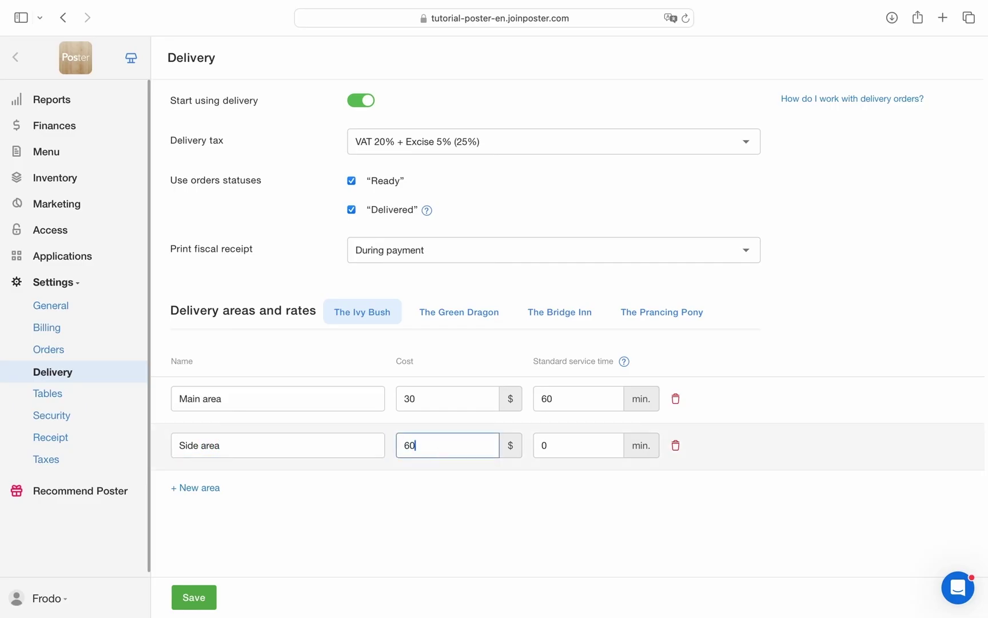
pyautogui.click(583, 443)
pyautogui.press('BackSpace')
pyautogui.write('100')
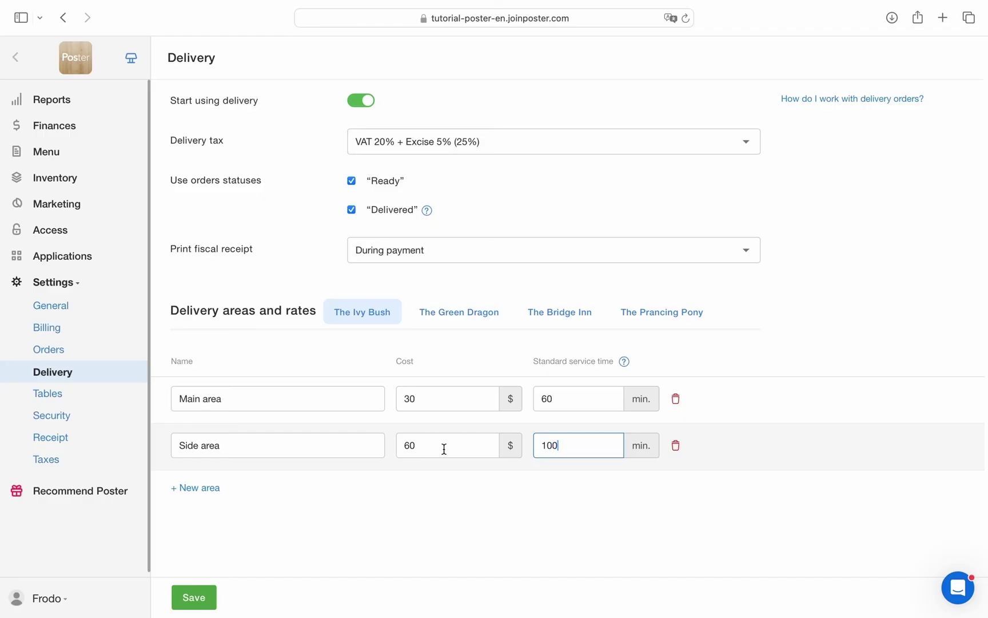
# Add a second area, Another city, with cost 180, and clear its service time.
pyautogui.click(195, 487)
pyautogui.write('Ano')
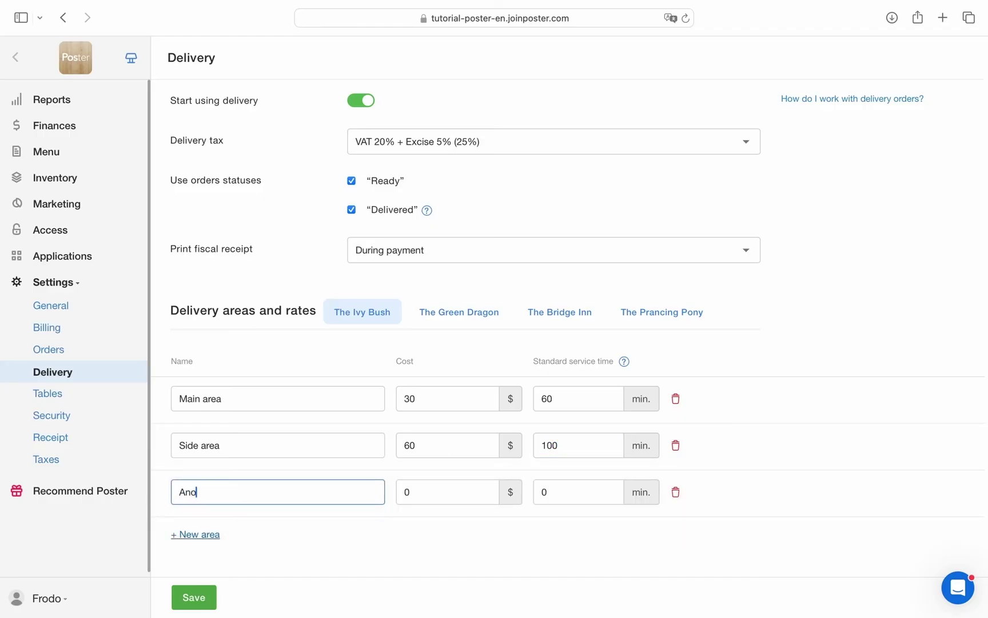
pyautogui.write('ther city')
pyautogui.click(432, 489)
pyautogui.press('BackSpace')
pyautogui.write('180')
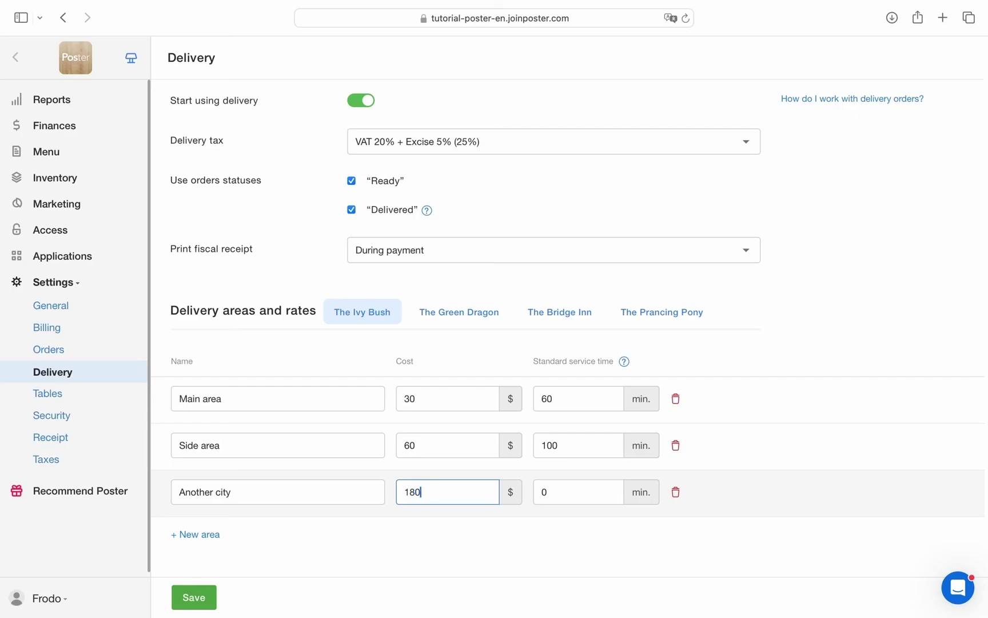
pyautogui.click(561, 497)
pyautogui.press('BackSpace')
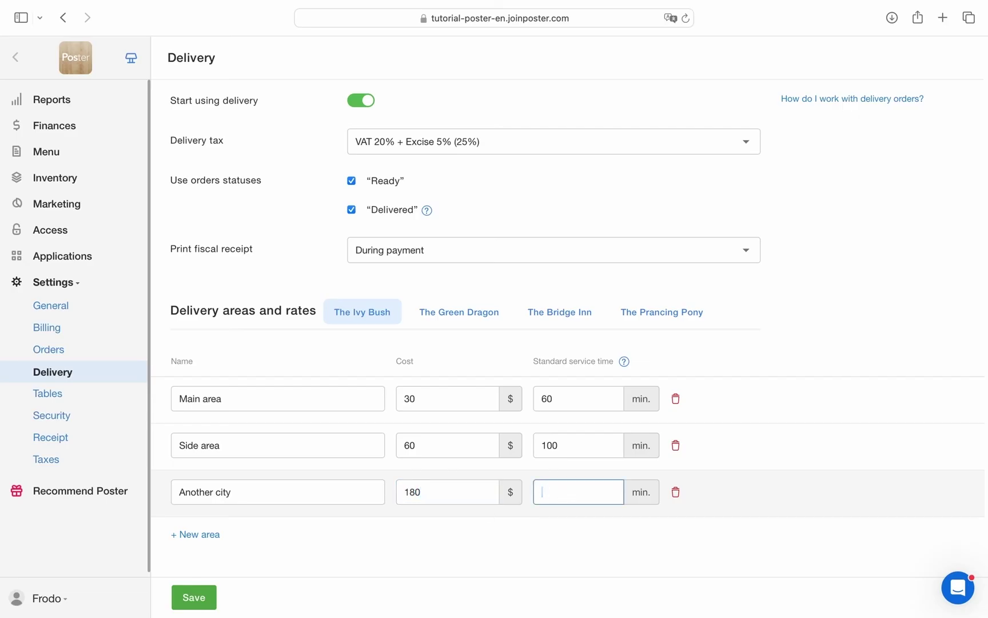
# Set Another city's service time to 180, save the delivery areas, and enter an admin password.
pyautogui.write('180')
pyautogui.click(194, 597)
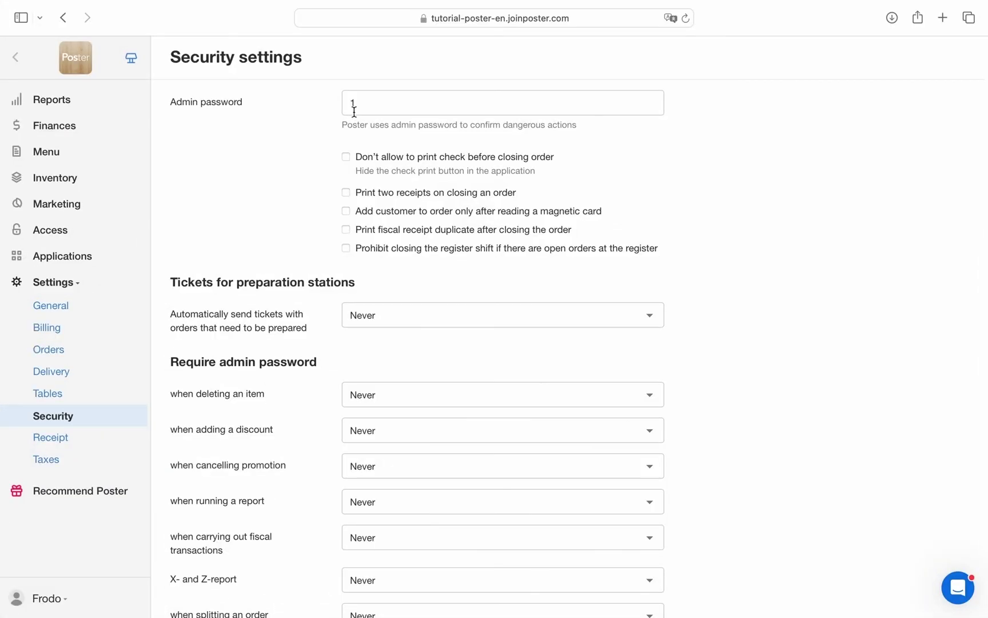
pyautogui.click(355, 106)
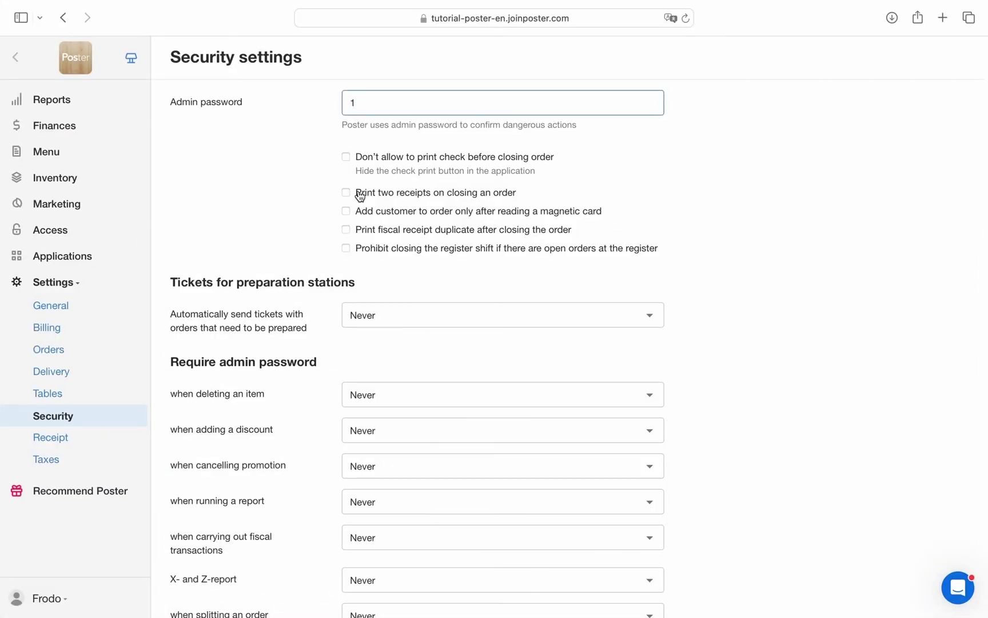
# Require the admin password Always when deleting items and for X- and Z-reports.
pyautogui.scroll(-5, 374, 265)
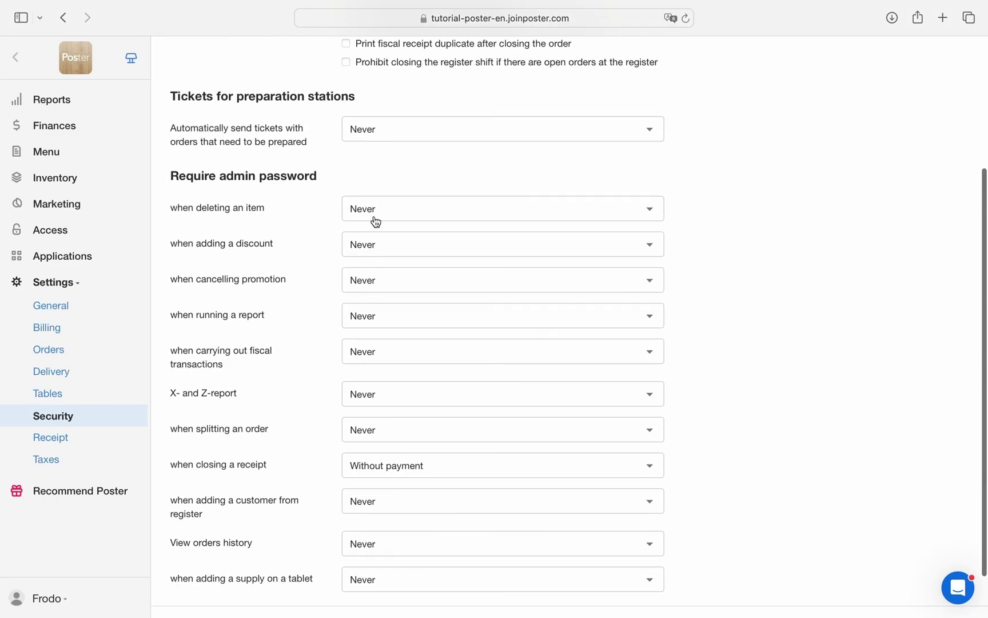
pyautogui.click(375, 219)
pyautogui.click(375, 234)
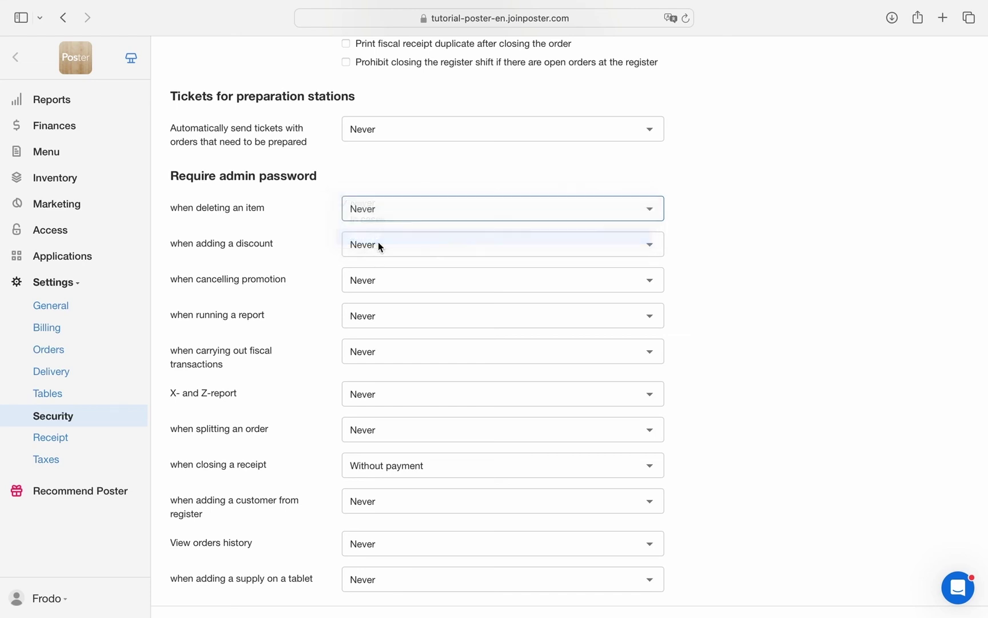
pyautogui.scroll(-2, 383, 394)
pyautogui.click(393, 353)
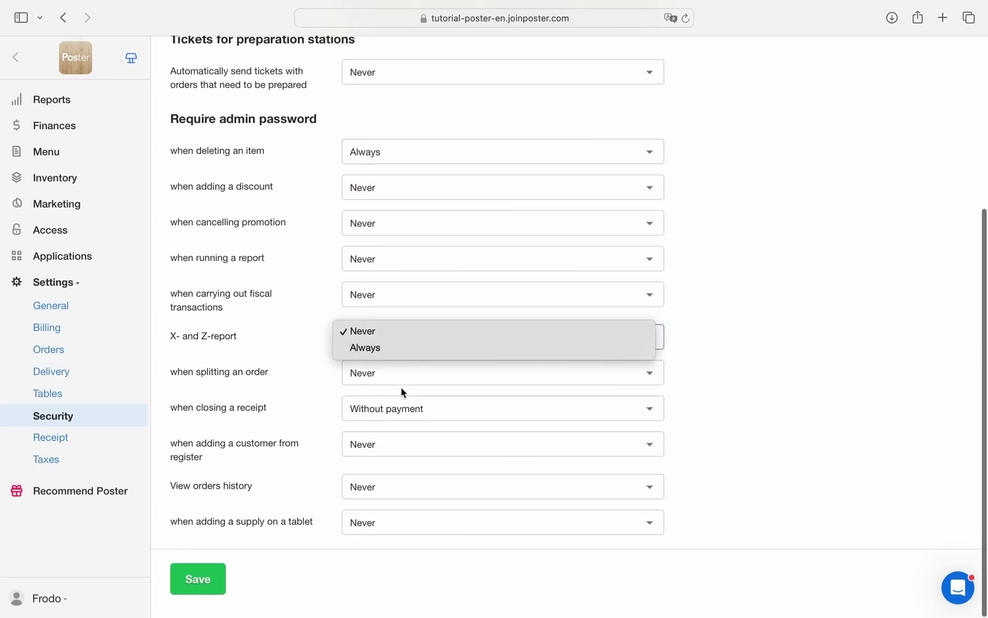
pyautogui.click(393, 347)
pyautogui.click(426, 410)
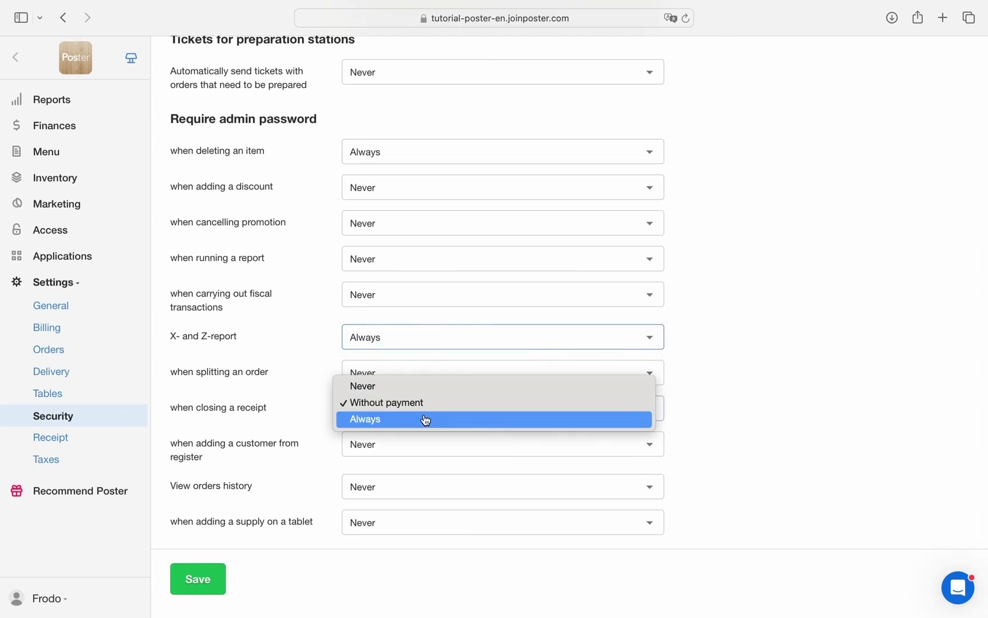